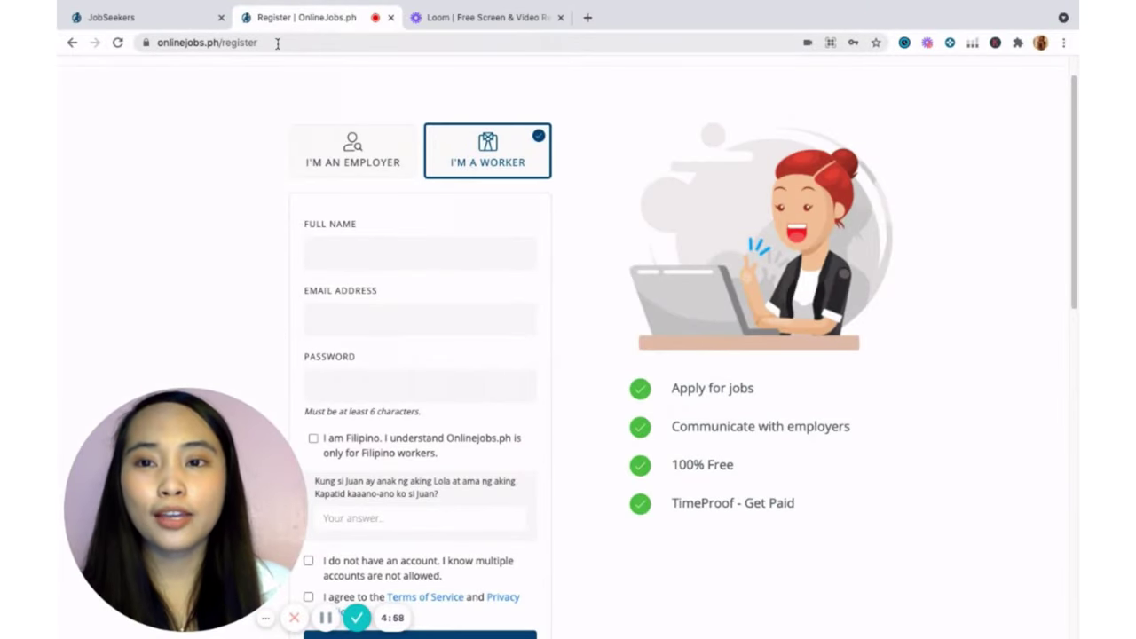
pyautogui.moveTo(277, 43); pyautogui.dragTo(153, 45)
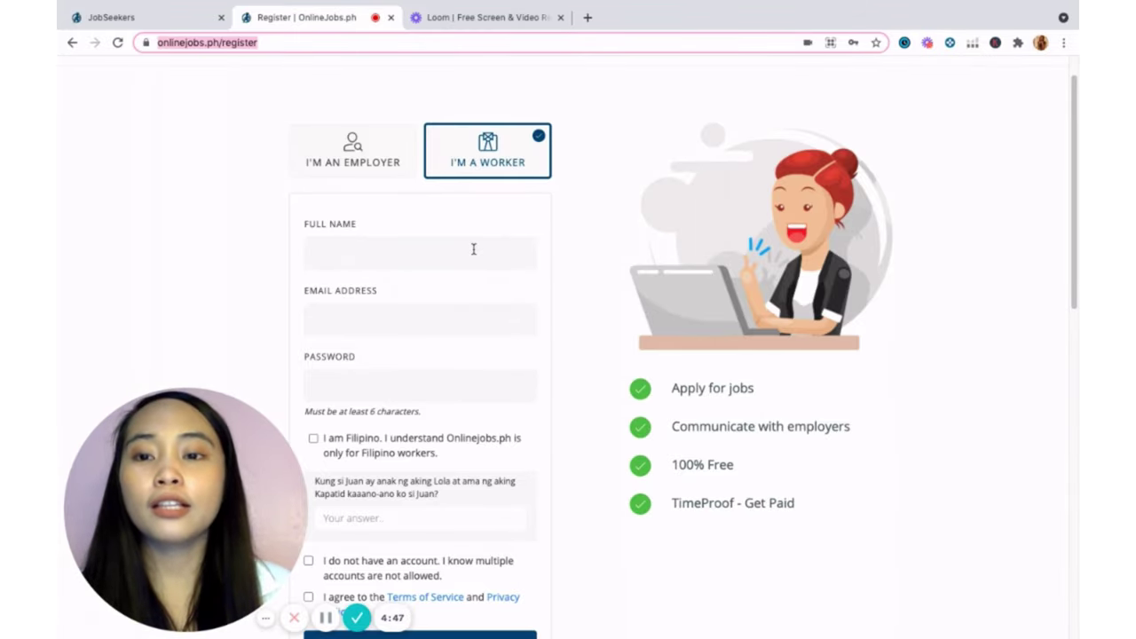
pyautogui.scroll(-2, 474, 251)
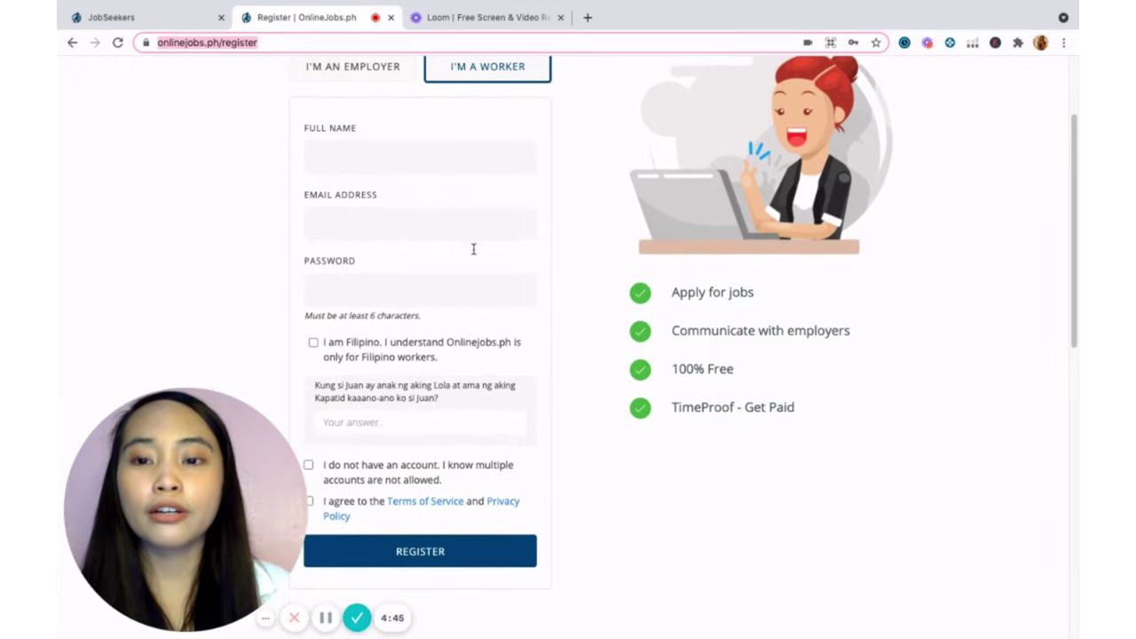
pyautogui.scroll(-1, 473, 254)
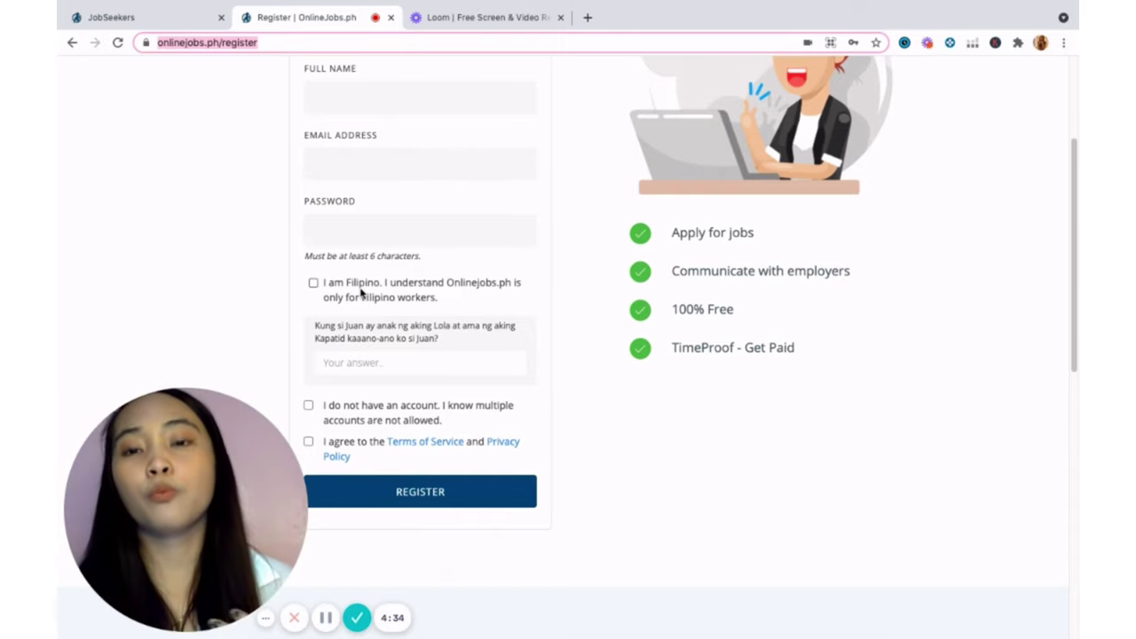
pyautogui.scroll(-1, 362, 293)
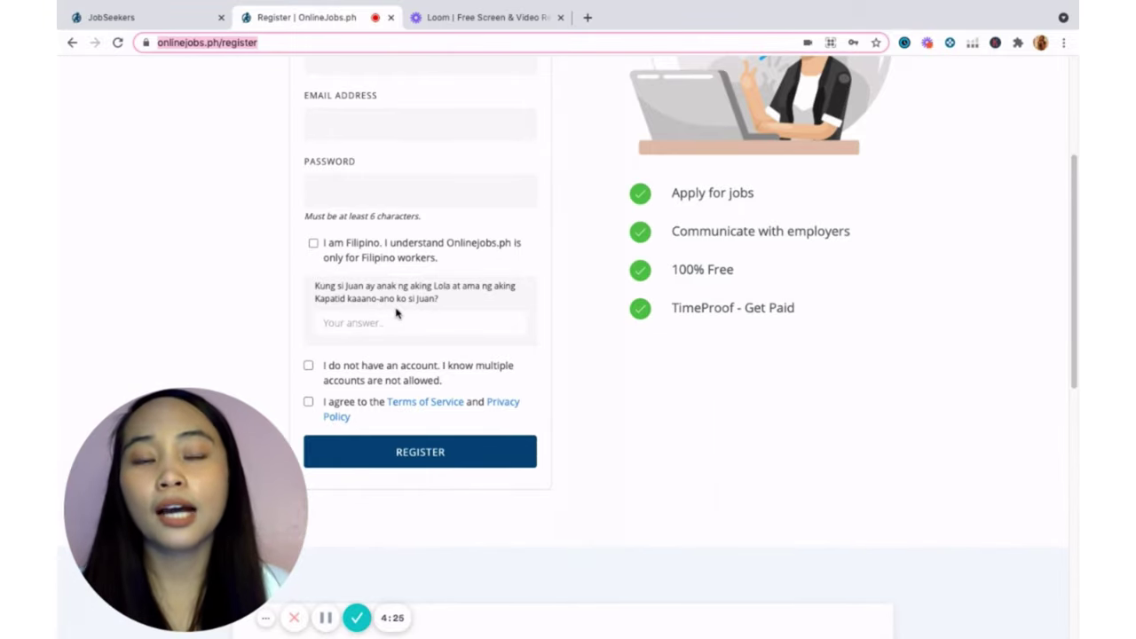
pyautogui.scroll(-1, 386, 354)
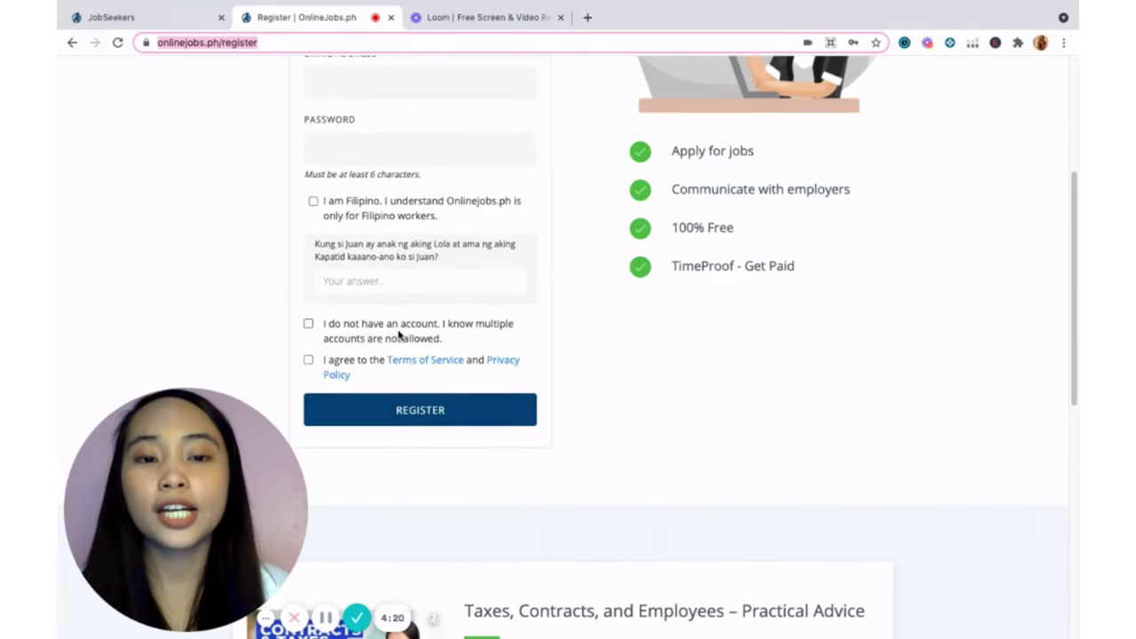
pyautogui.scroll(3, 398, 335)
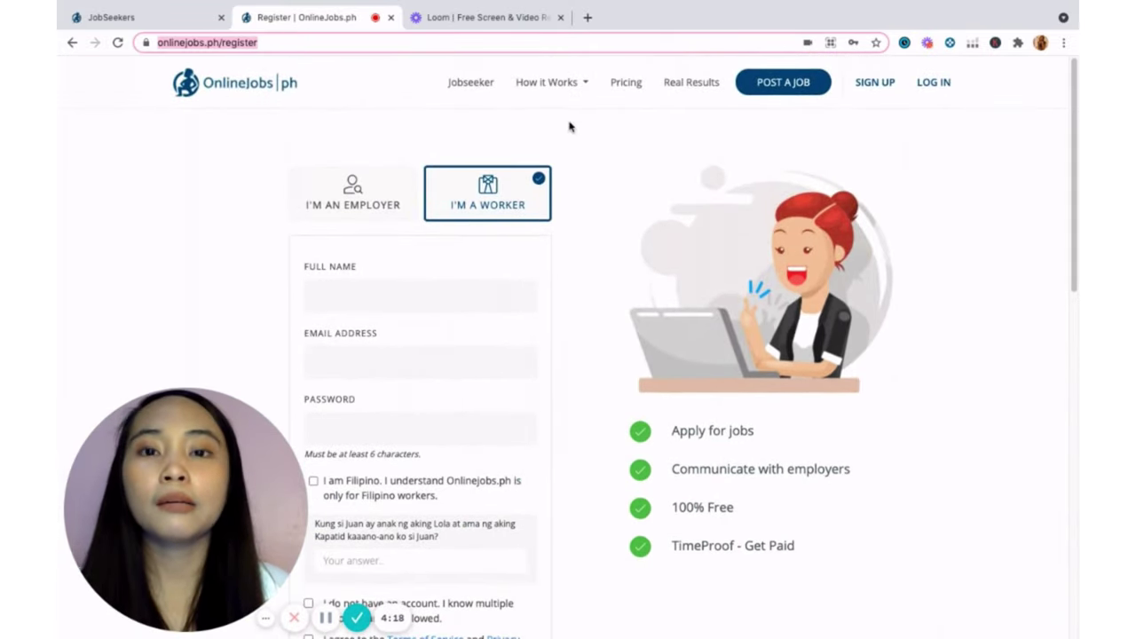
# Switch to the JobSeekers account tab and select the full public profile link.
pyautogui.click(190, 29)
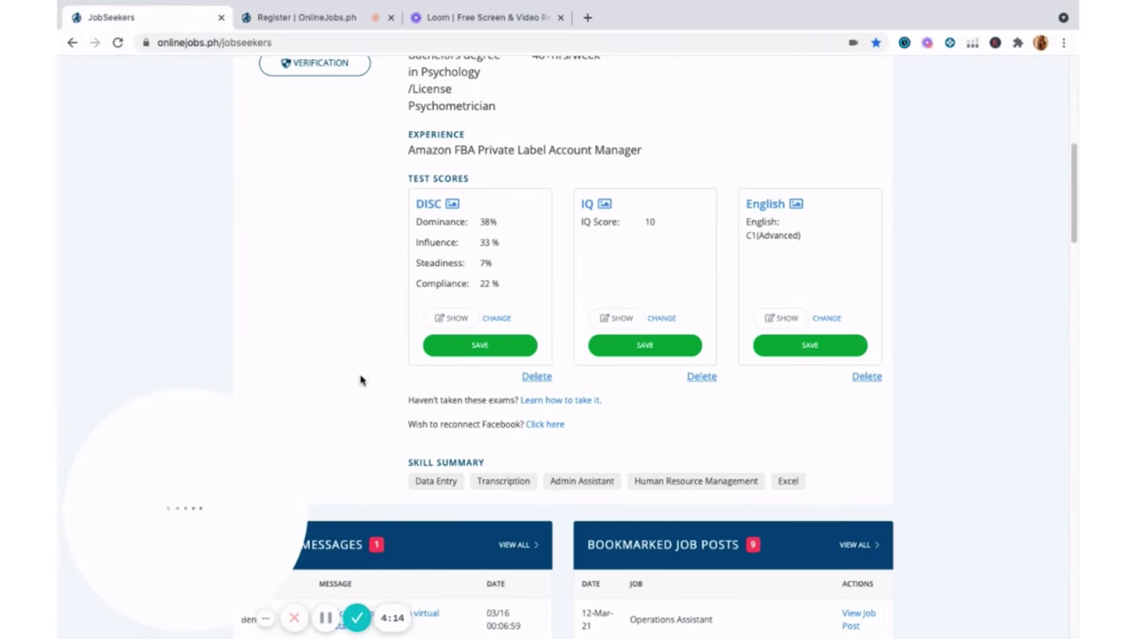
pyautogui.scroll(8, 408, 293)
pyautogui.click(413, 157)
pyautogui.moveTo(351, 157); pyautogui.dragTo(597, 158)
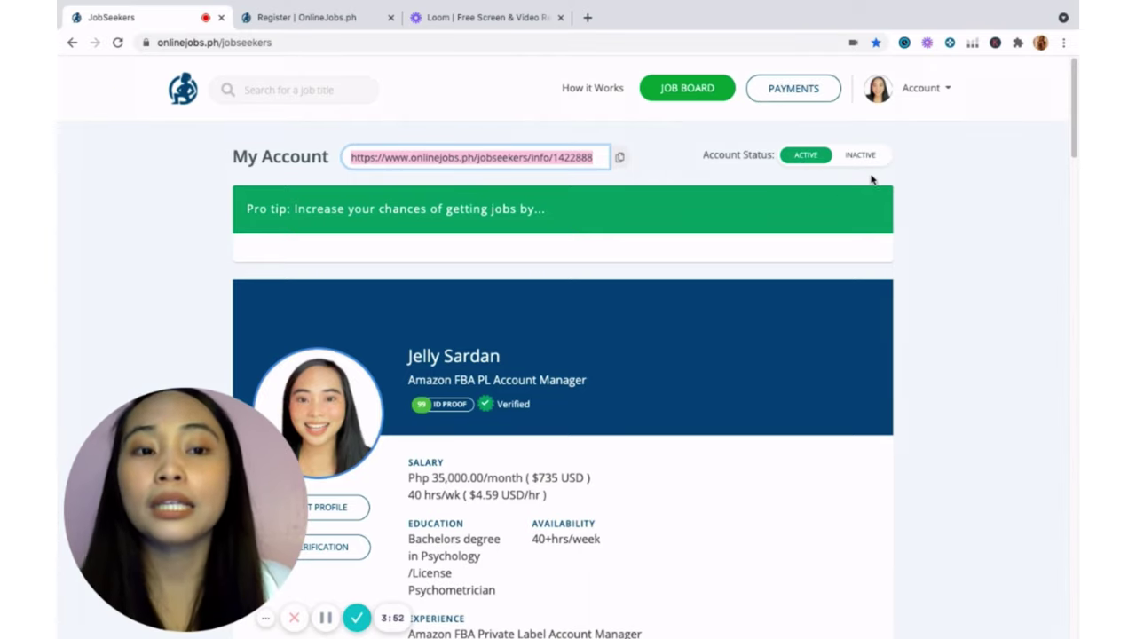
# Scroll down to the profile details and select the profile's job title text.
pyautogui.scroll(-4, 806, 278)
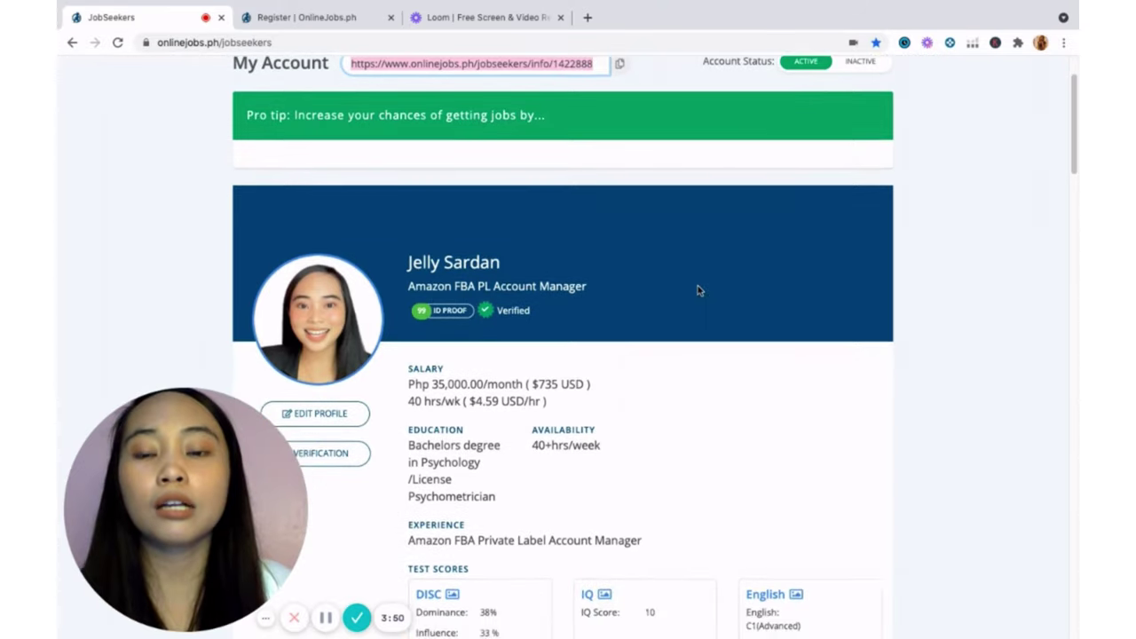
pyautogui.scroll(-1, 463, 192)
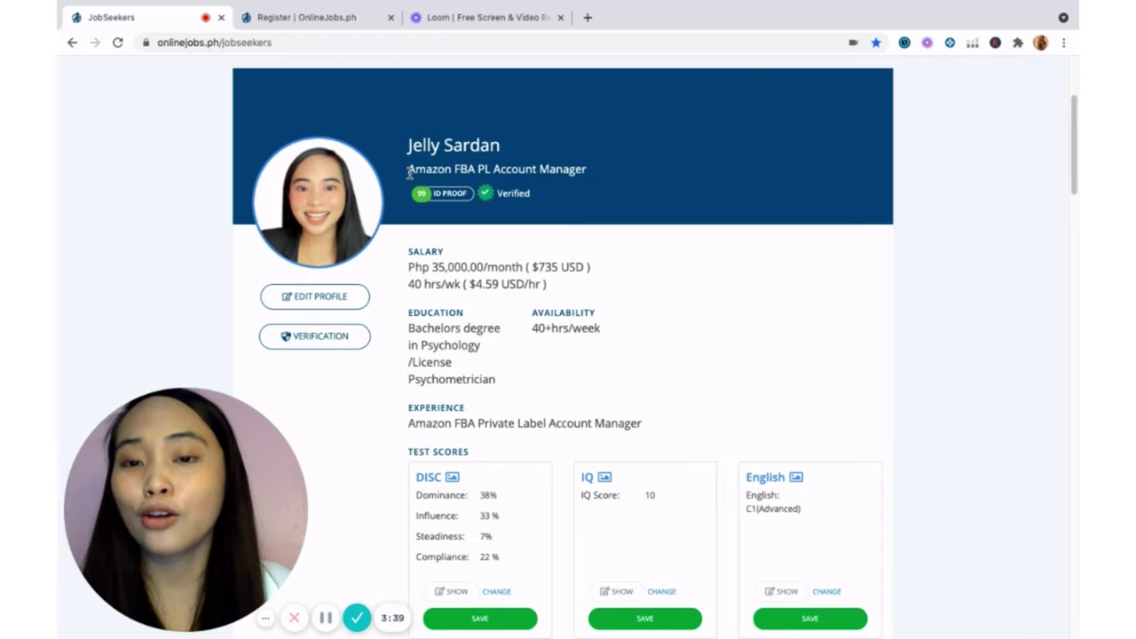
pyautogui.moveTo(409, 173); pyautogui.dragTo(596, 193)
pyautogui.click(596, 192)
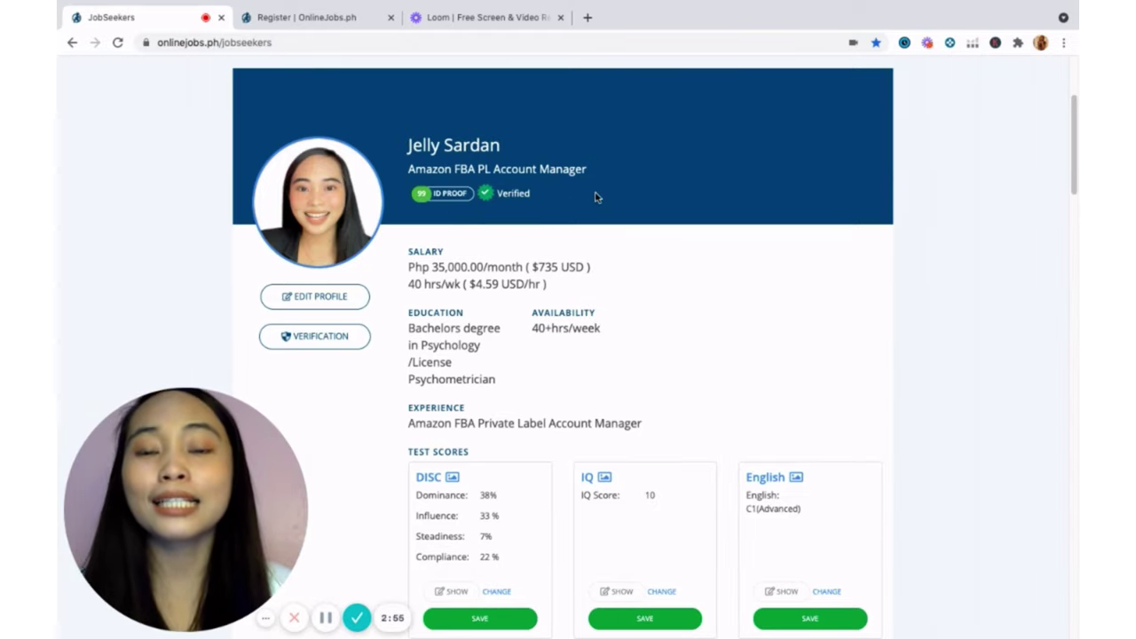
pyautogui.scroll(-1, 596, 197)
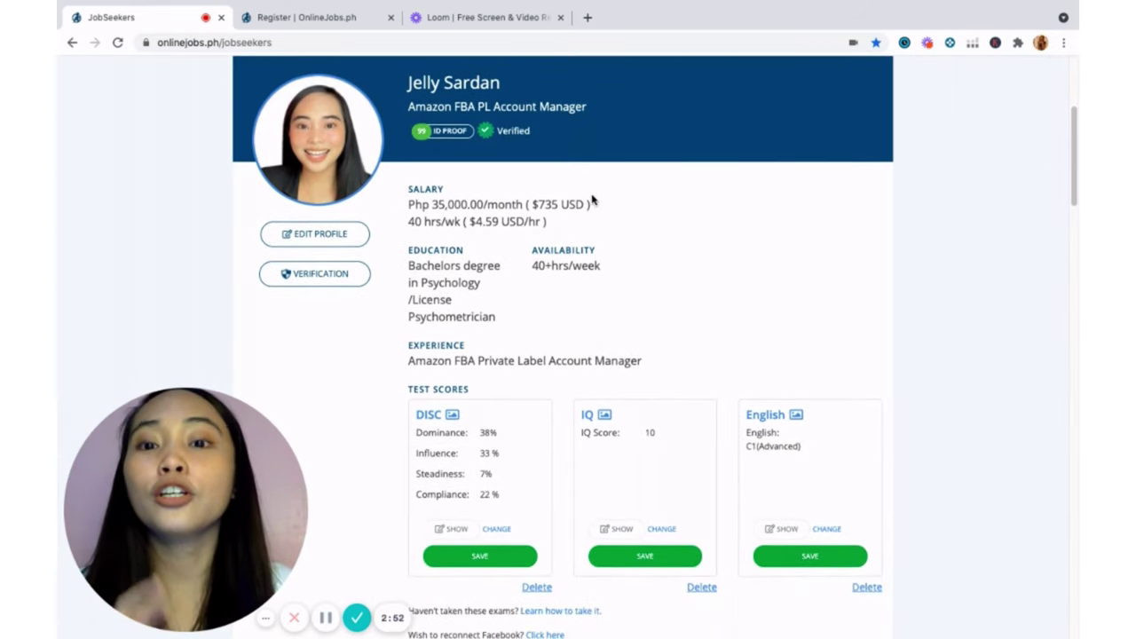
pyautogui.scroll(1, 648, 177)
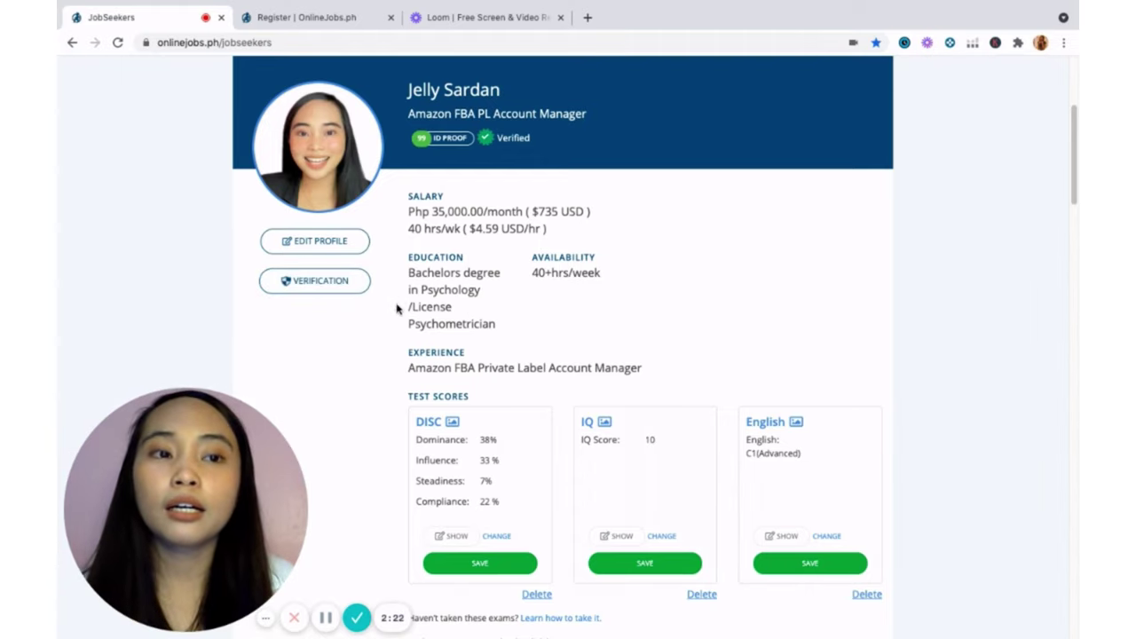
pyautogui.scroll(1, 382, 306)
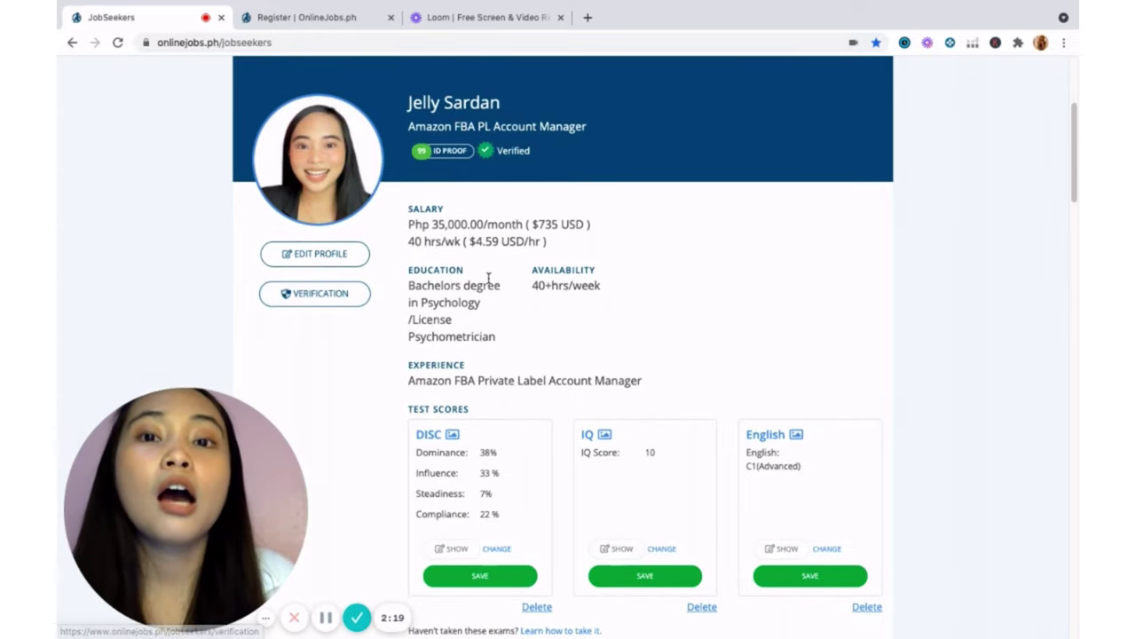
# Open identity verification and review the approved government ID, address and mobile number cards.
pyautogui.click(319, 298)
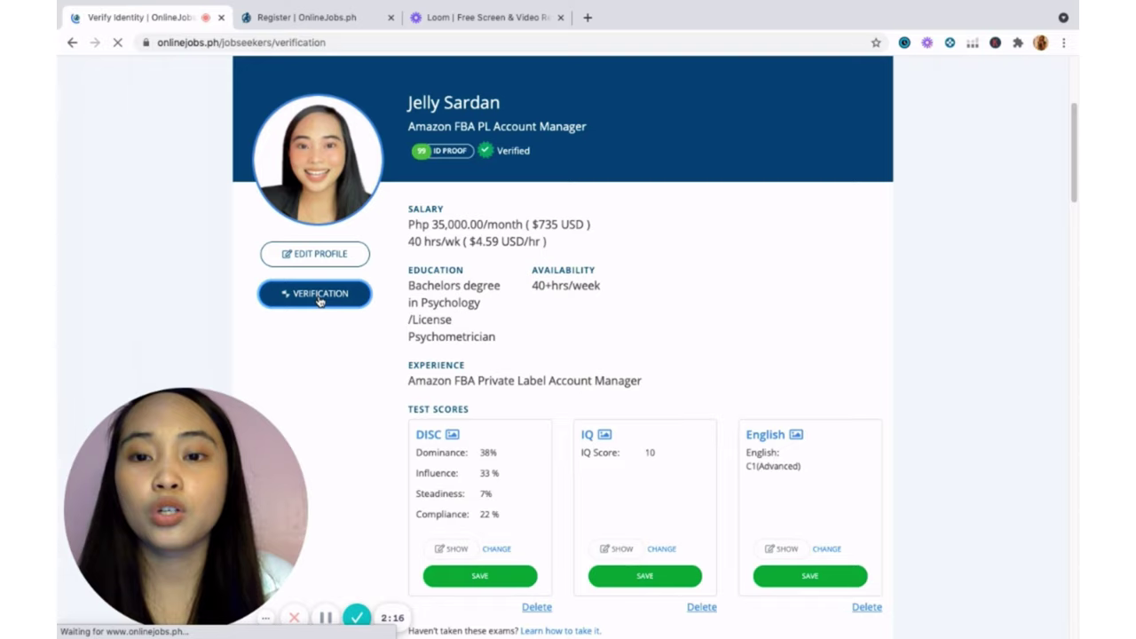
pyautogui.scroll(-1, 358, 202)
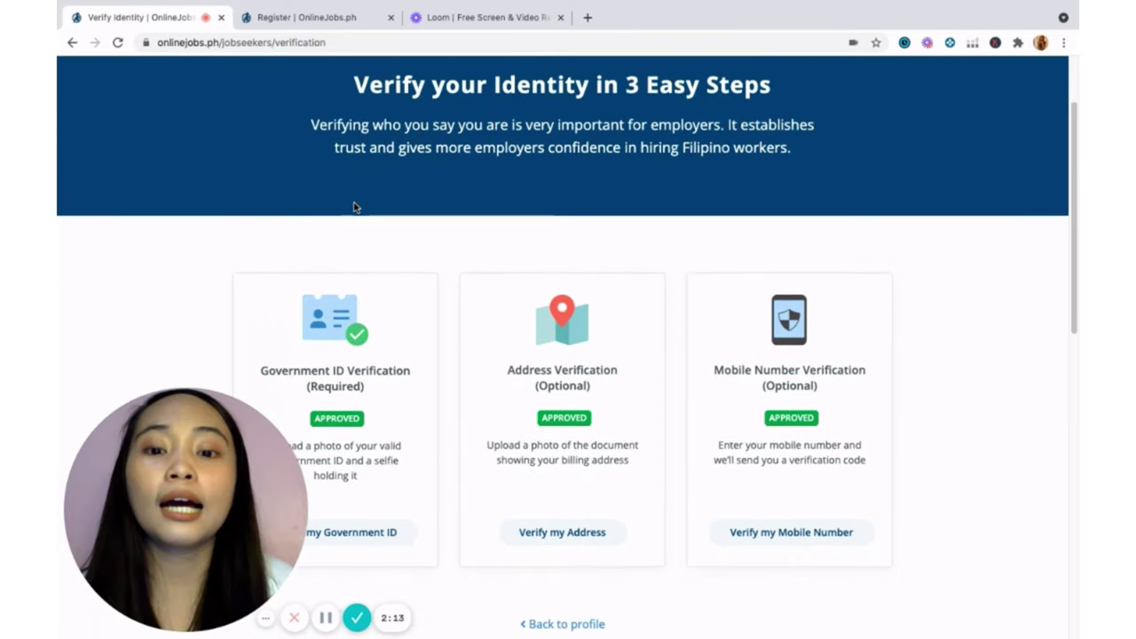
pyautogui.scroll(-2, 354, 206)
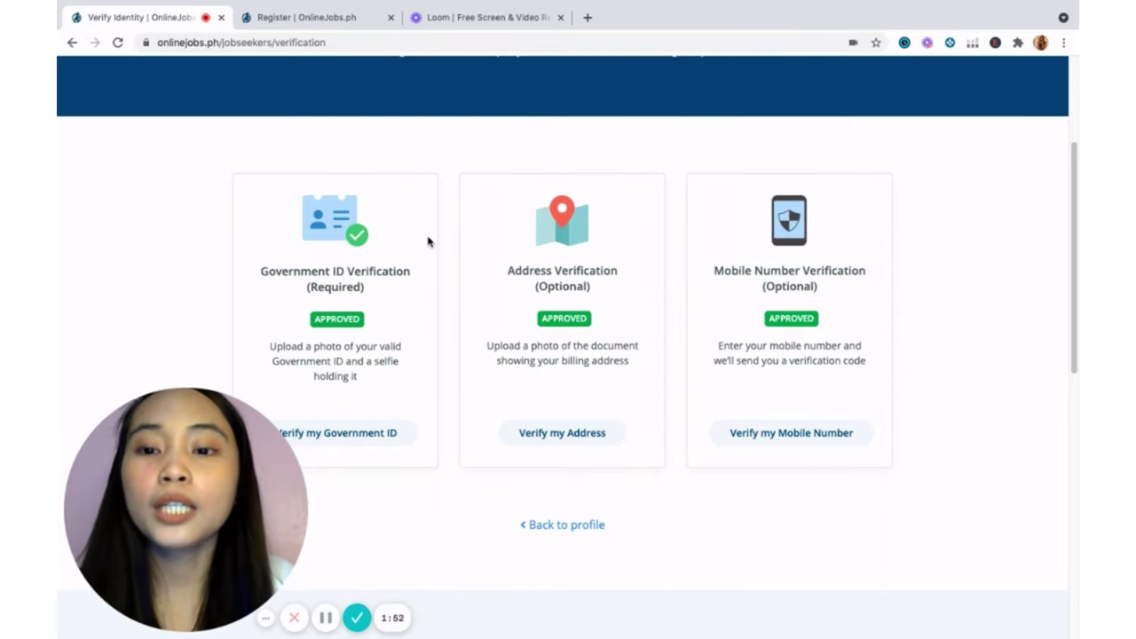
pyautogui.scroll(-1, 391, 293)
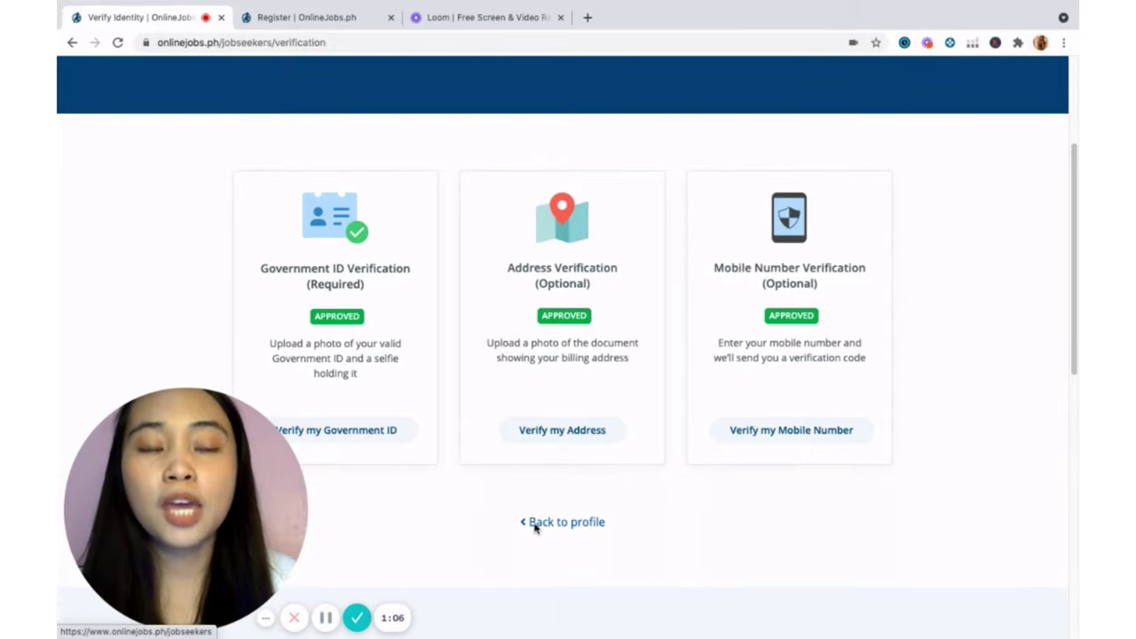
# Go back to the profile and review its test scores, skill summary and message panels.
pyautogui.click(535, 525)
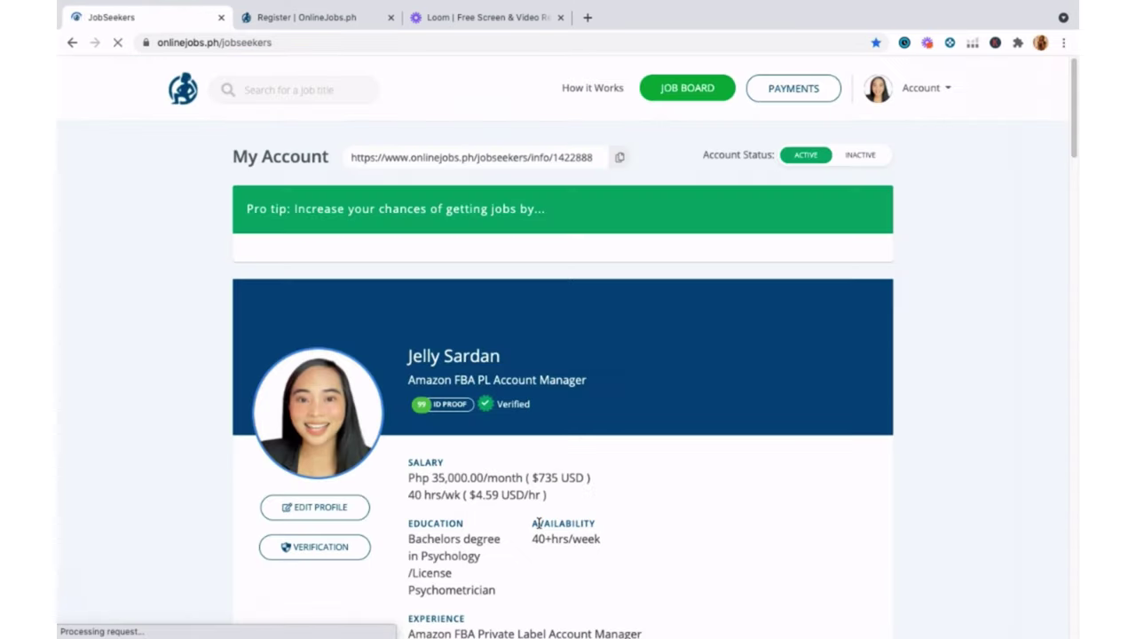
pyautogui.scroll(-3, 568, 405)
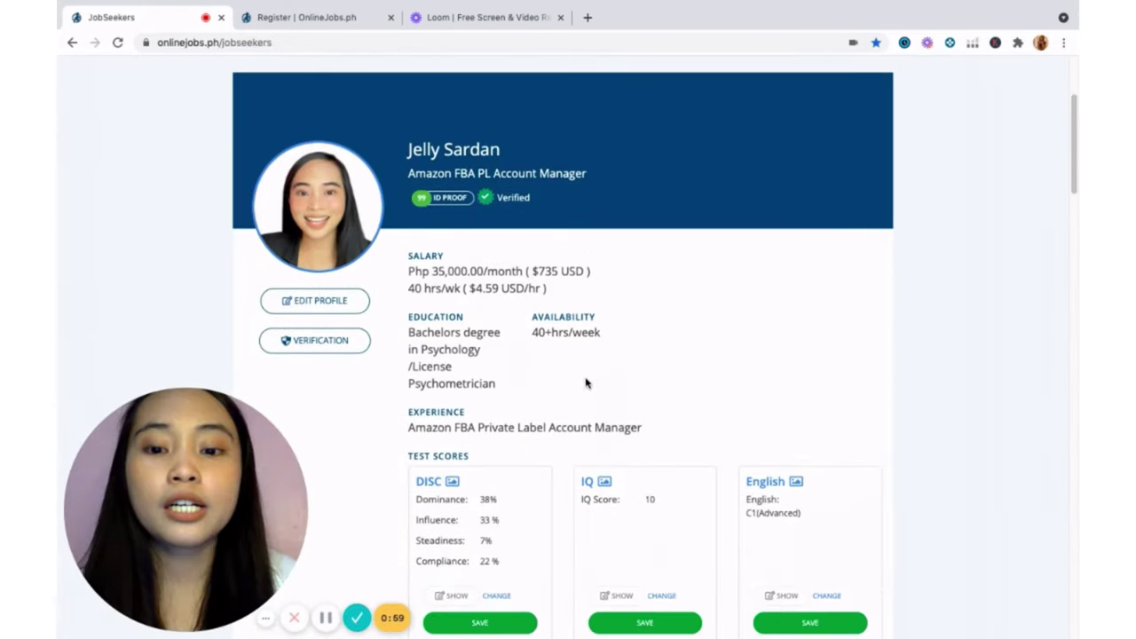
pyautogui.scroll(-2, 565, 413)
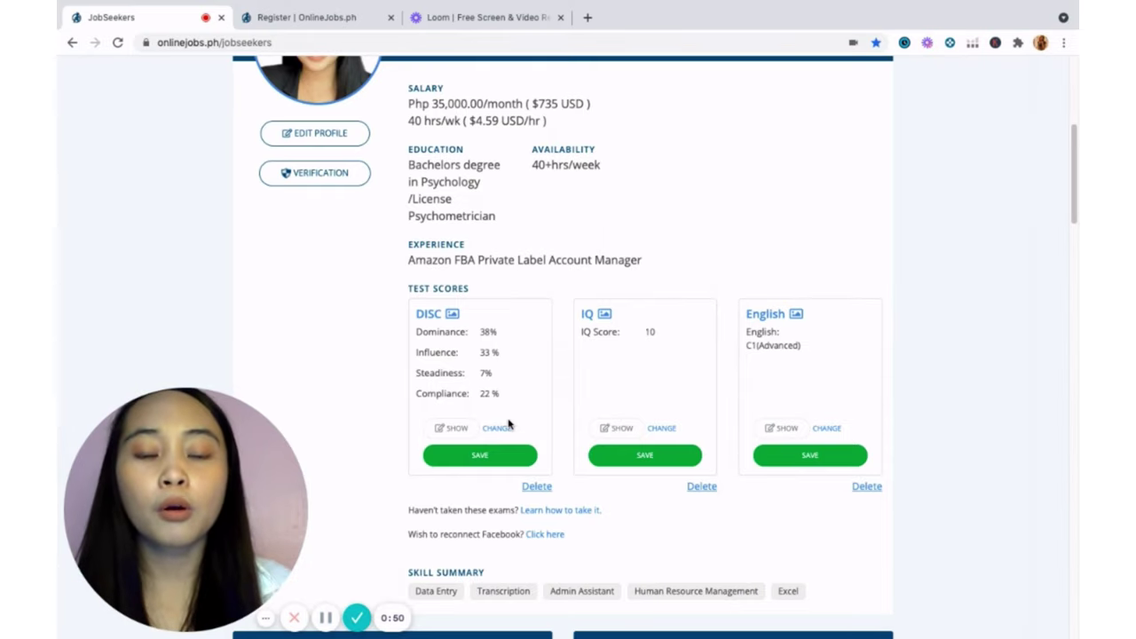
pyautogui.scroll(-1, 592, 472)
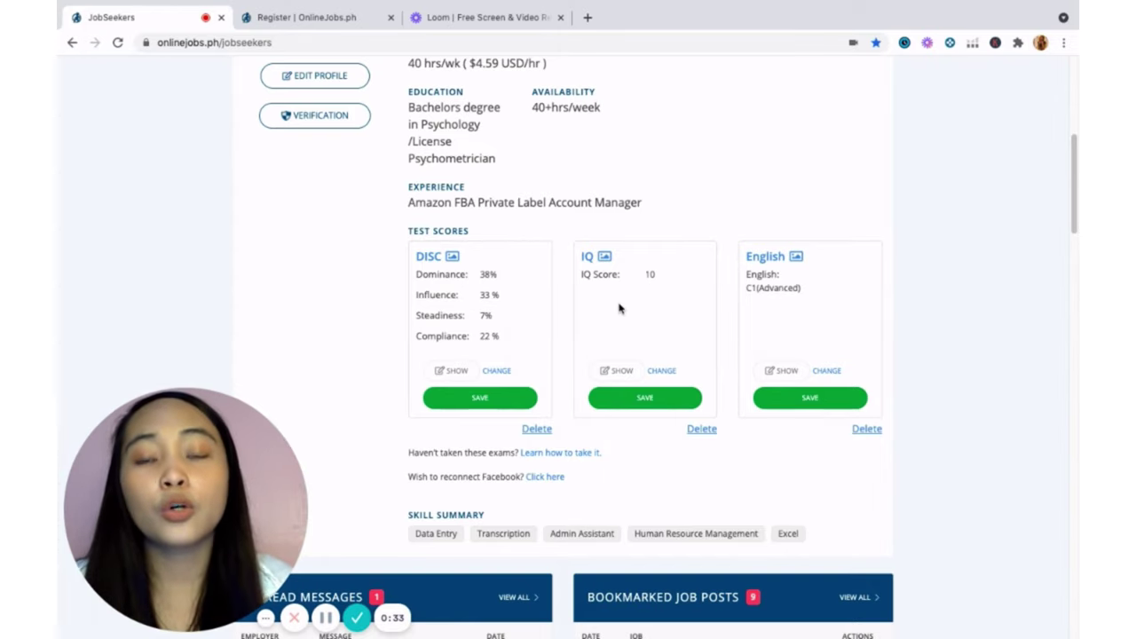
pyautogui.scroll(1, 618, 307)
pyautogui.scroll(-2, 618, 307)
pyautogui.scroll(1, 619, 307)
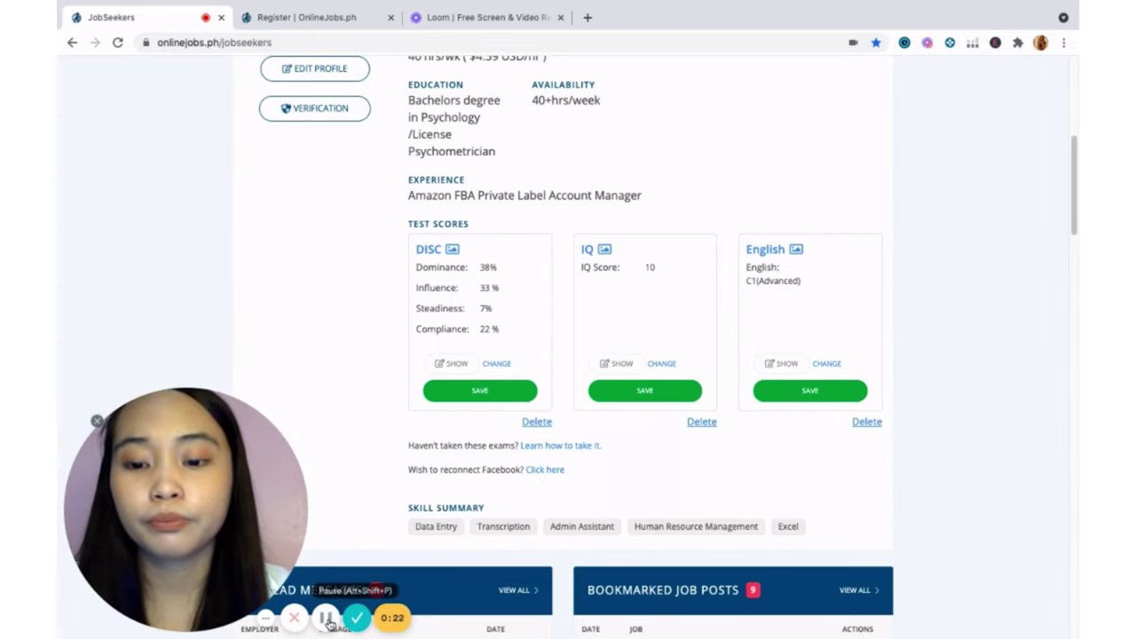
pyautogui.scroll(3, 385, 400)
pyautogui.scroll(-1, 385, 399)
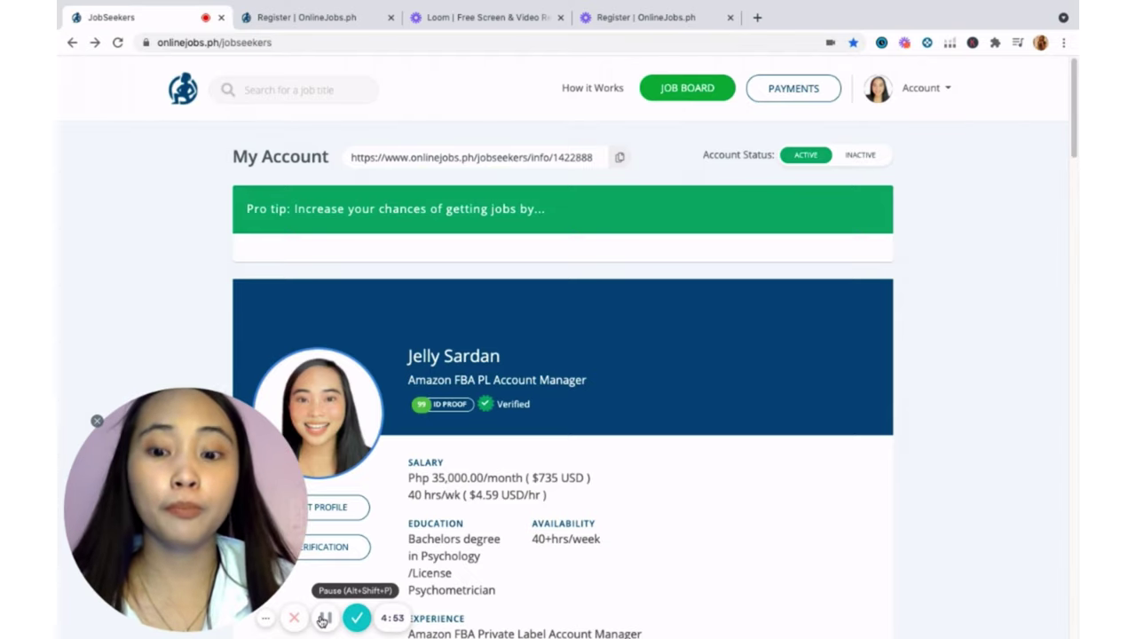
# Go to the Job Board and browse the job listings.
pyautogui.click(322, 621)
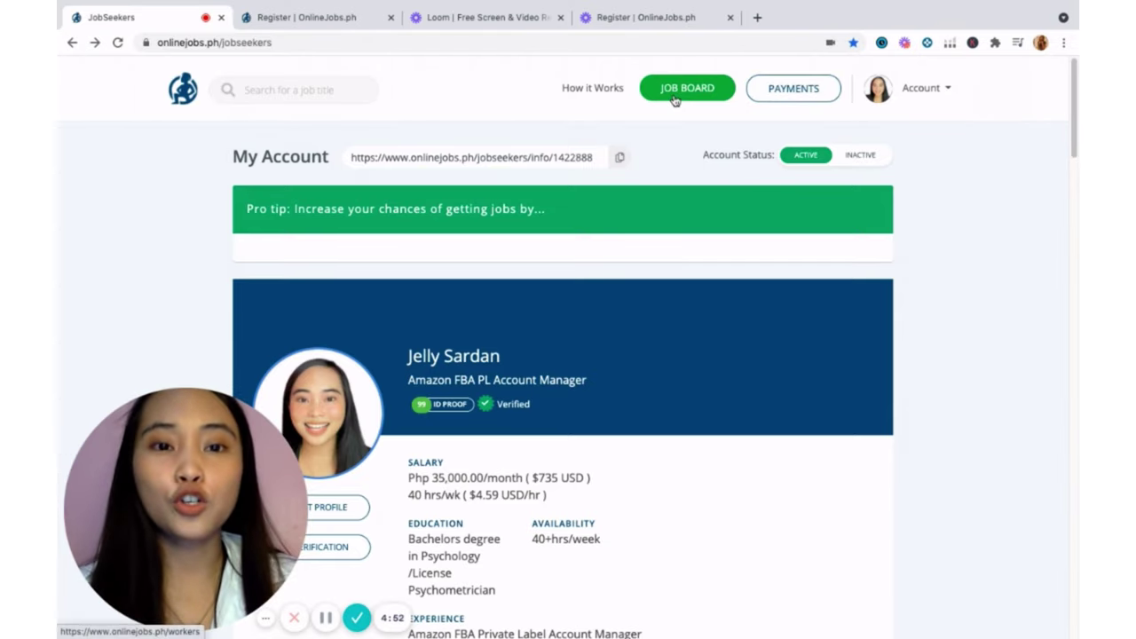
pyautogui.click(675, 100)
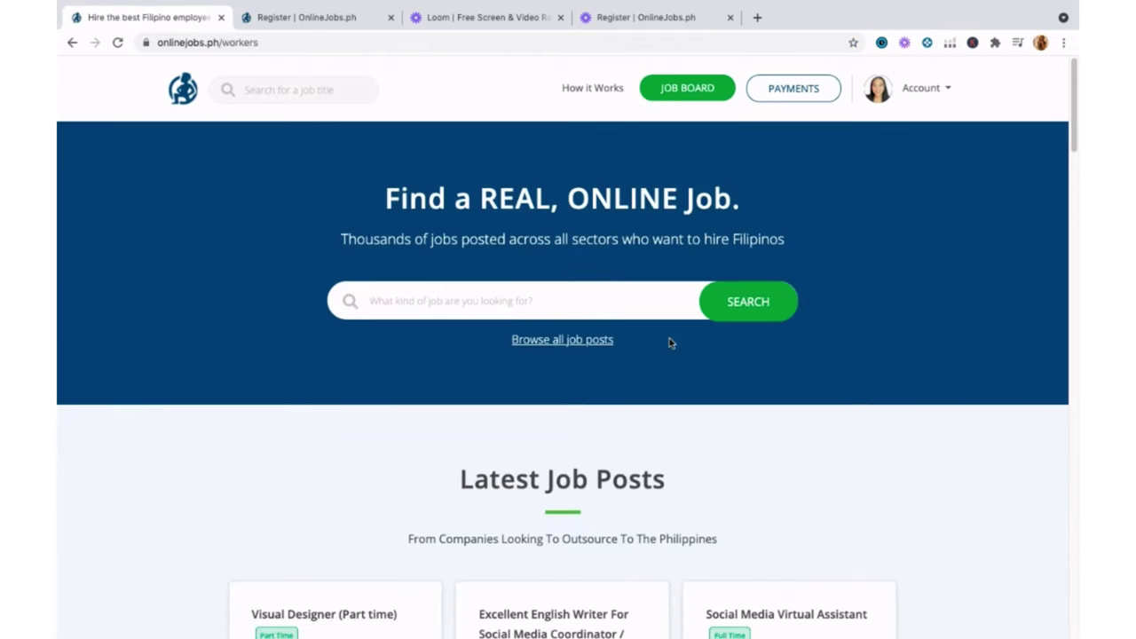
pyautogui.scroll(-1, 743, 362)
pyautogui.scroll(-3, 744, 365)
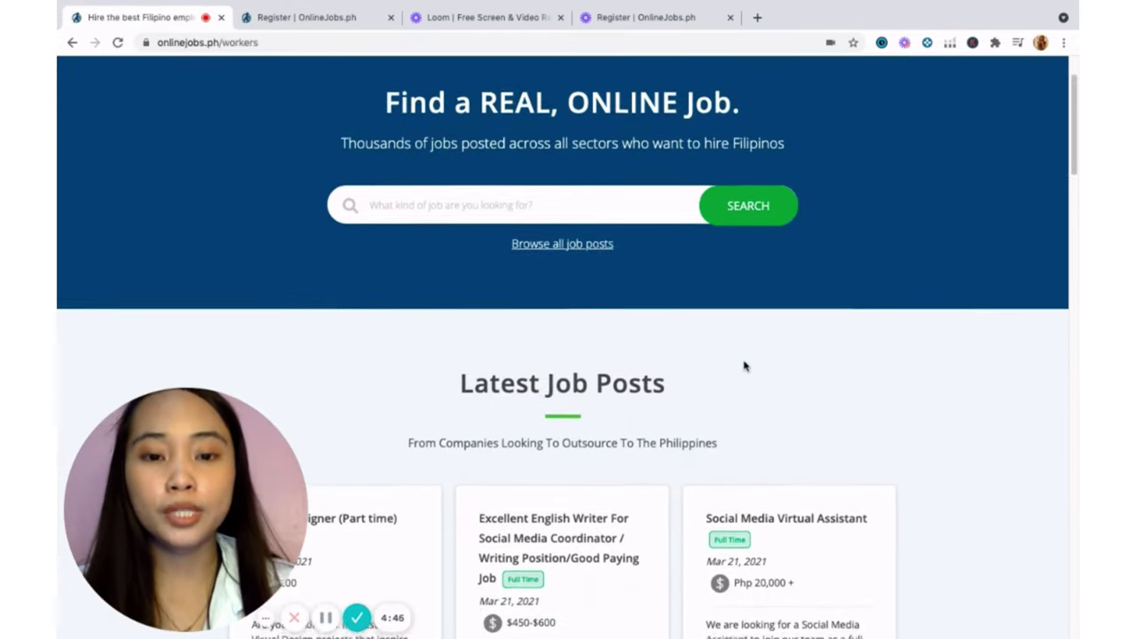
pyautogui.scroll(-2, 743, 366)
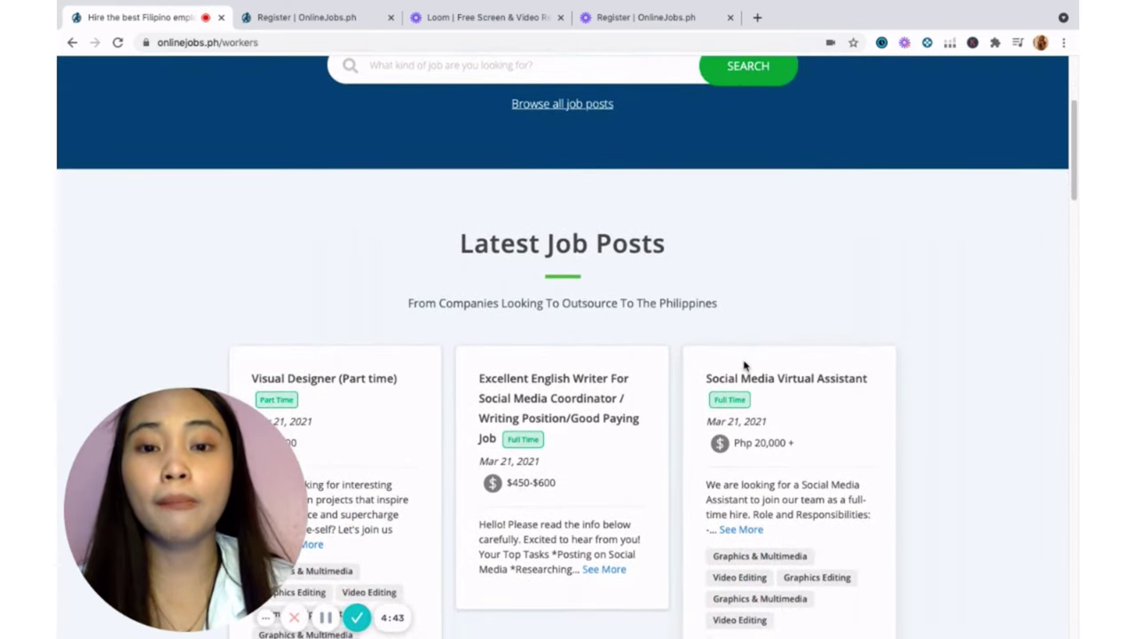
pyautogui.scroll(-4, 589, 261)
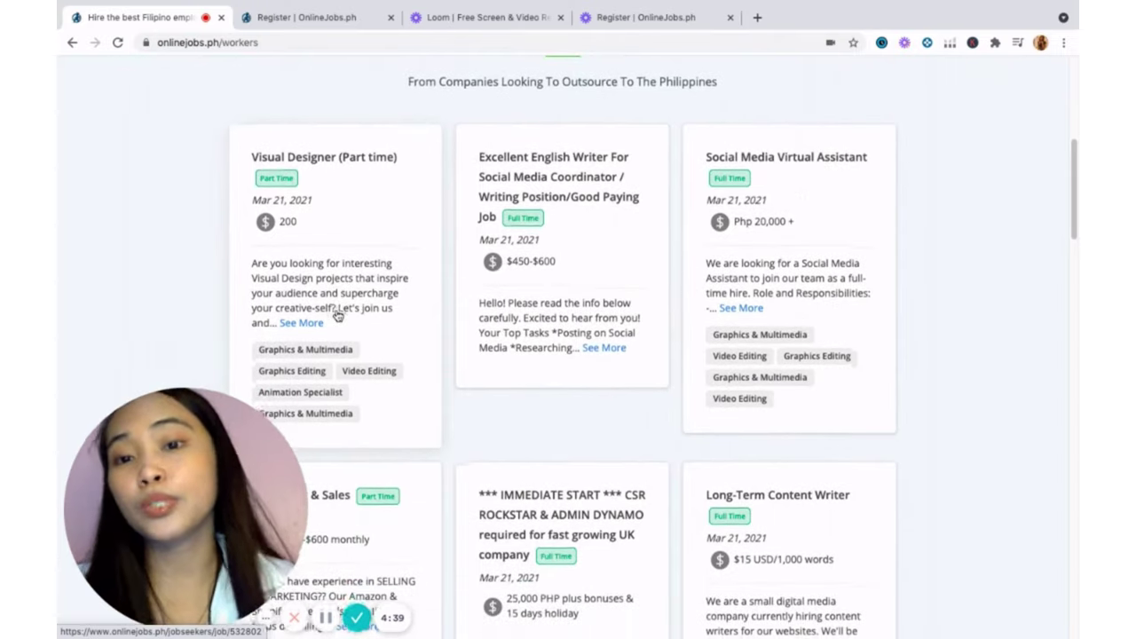
pyautogui.scroll(-8, 418, 325)
pyautogui.scroll(-4, 418, 325)
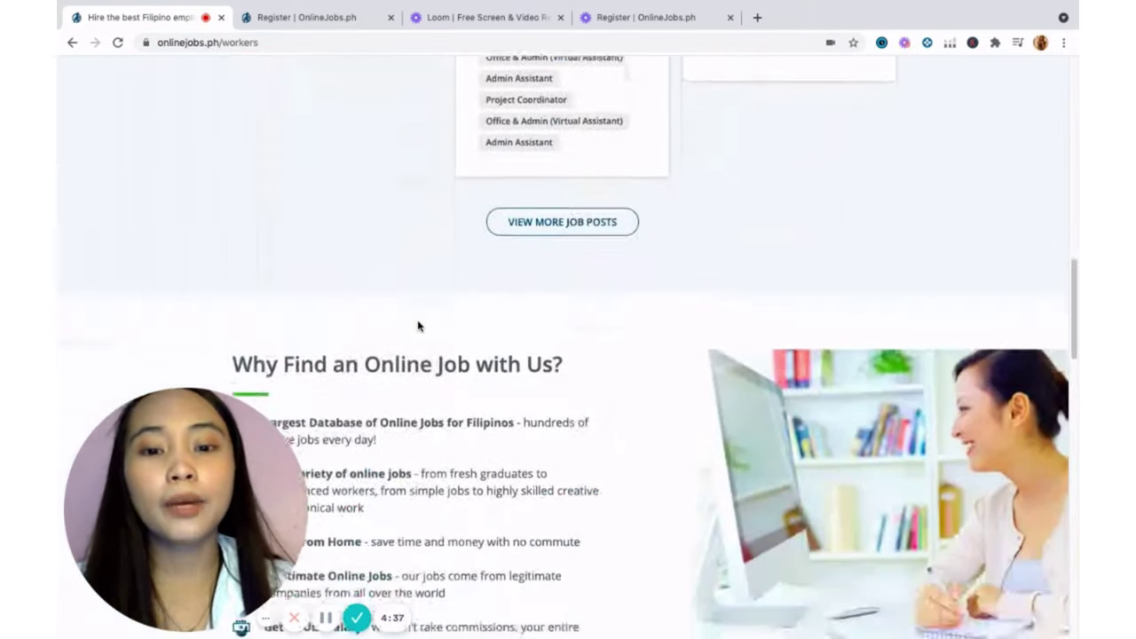
pyautogui.scroll(15, 418, 325)
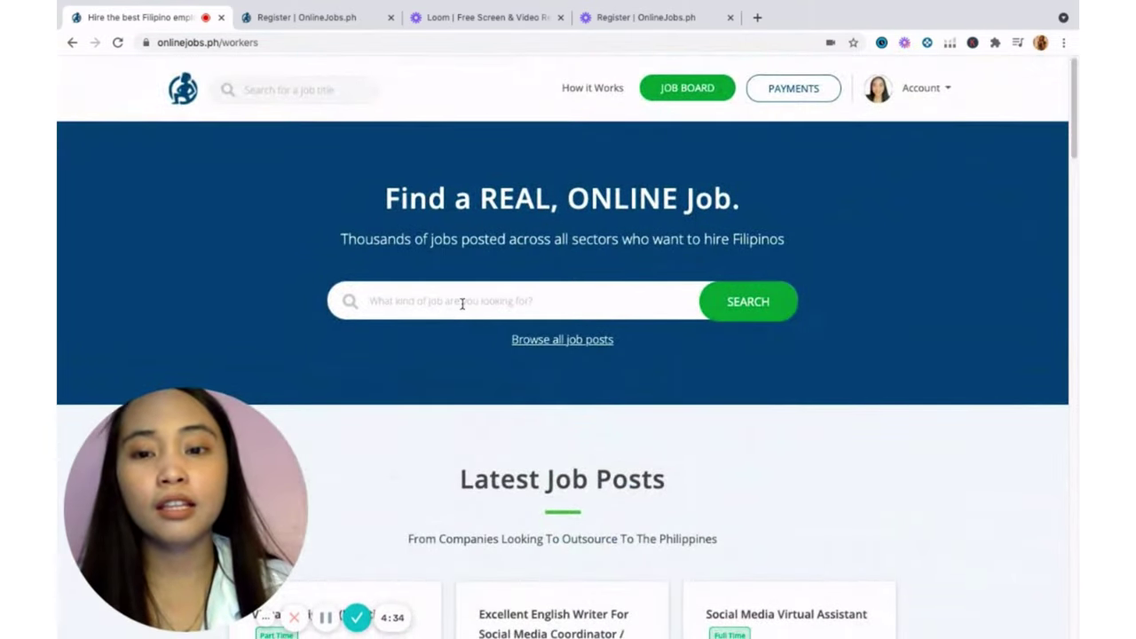
# Search jobs for 'social media manager' and browse the 307 results.
pyautogui.click(461, 304)
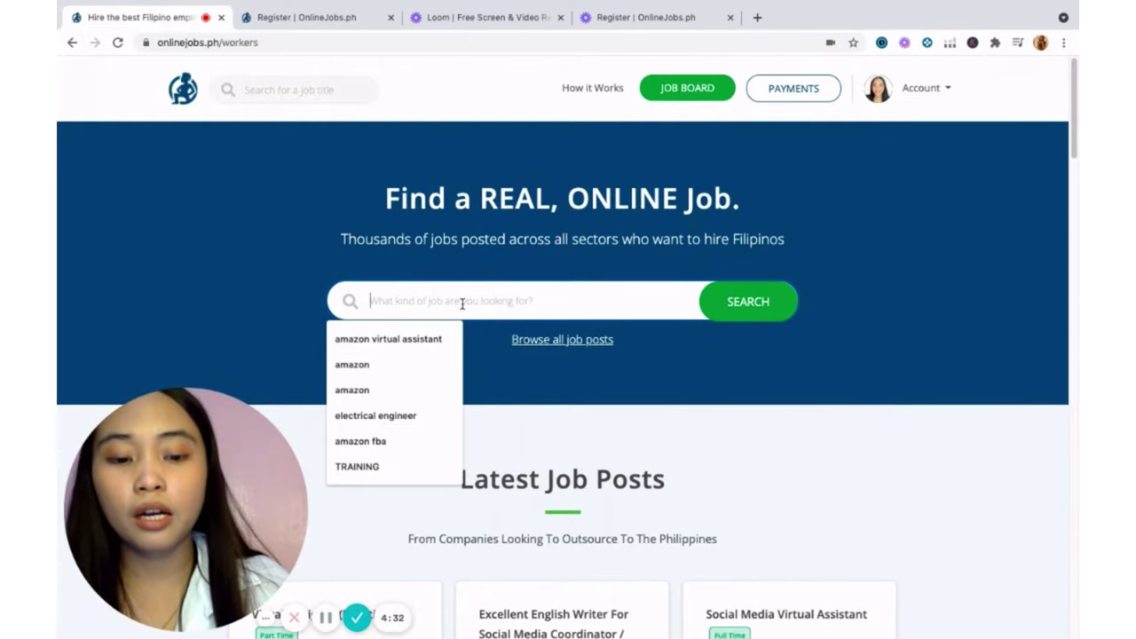
pyautogui.write('soc')
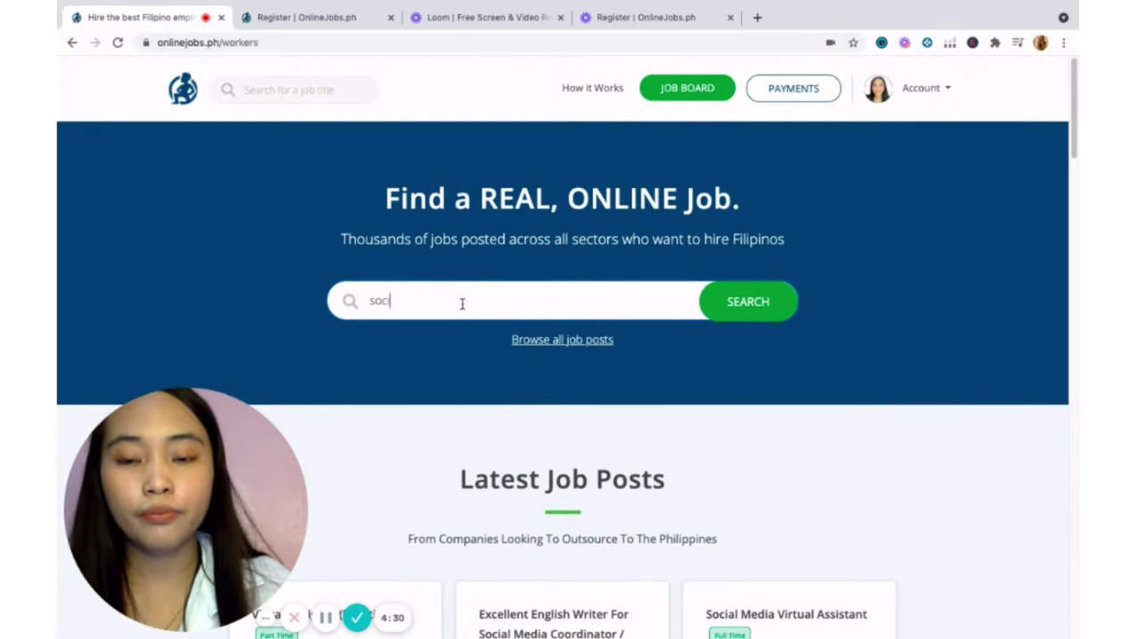
pyautogui.write('ial media manager')
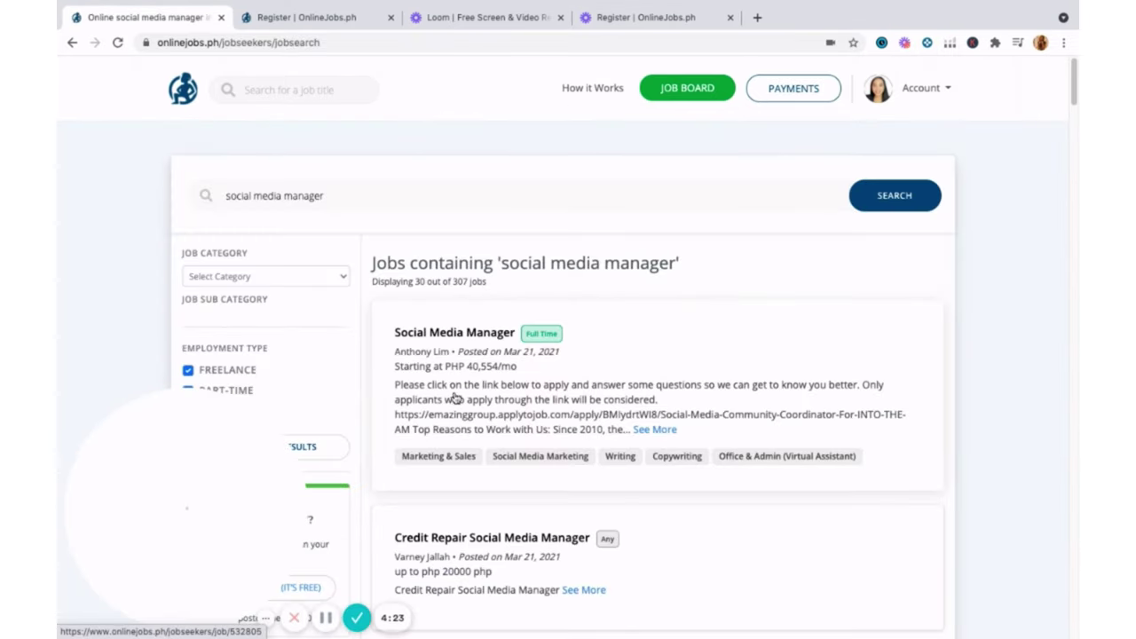
pyautogui.scroll(-3, 479, 380)
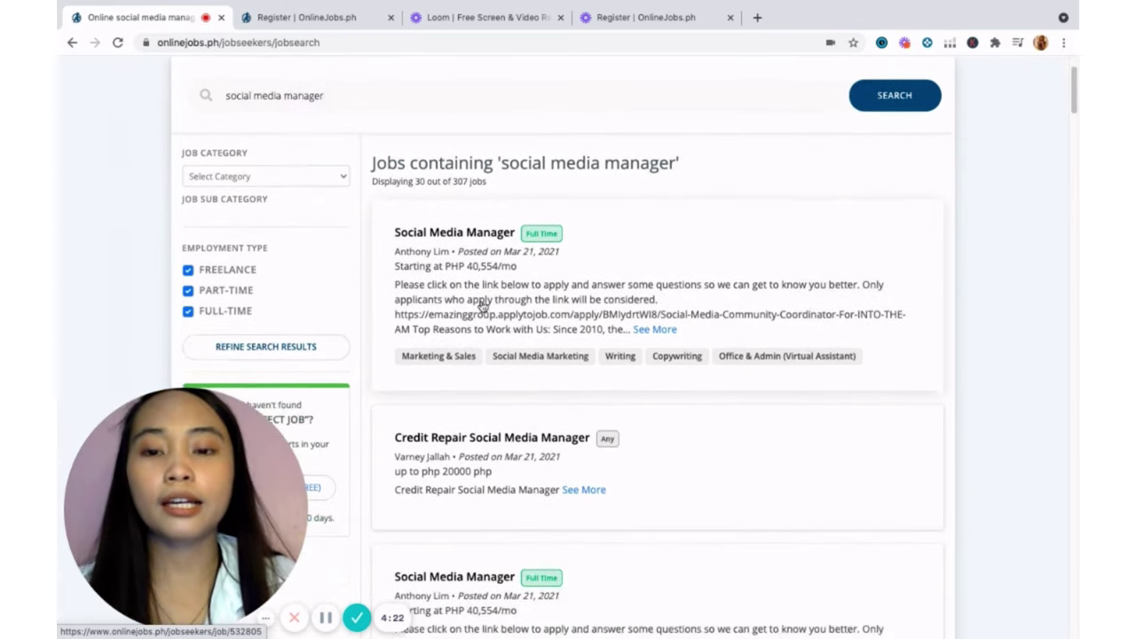
pyautogui.scroll(-1, 639, 258)
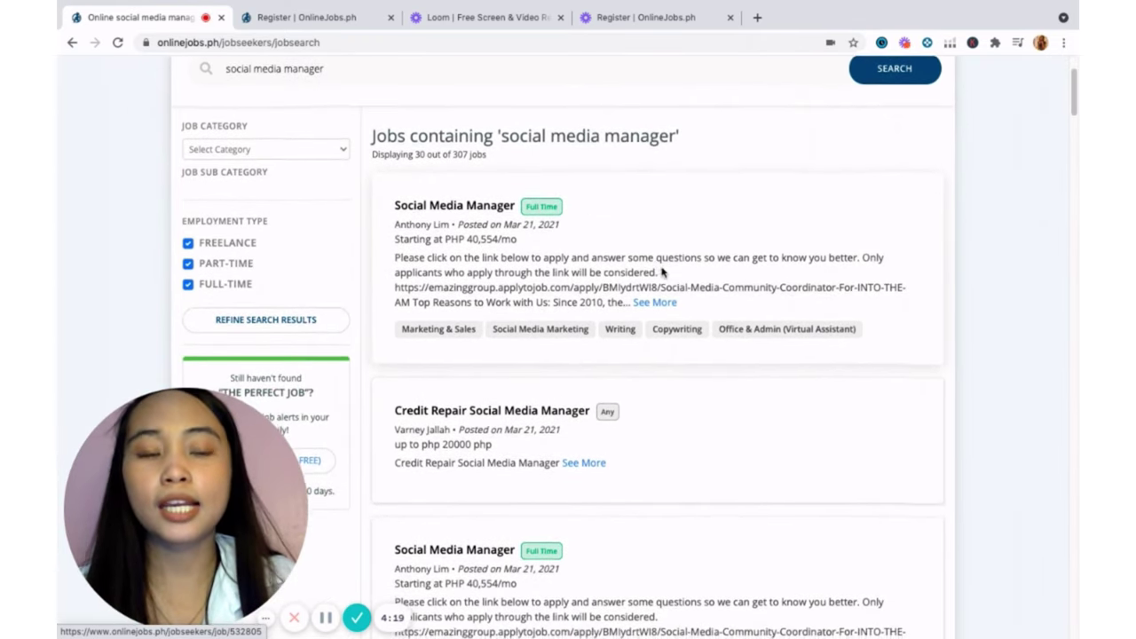
pyautogui.scroll(-1, 577, 258)
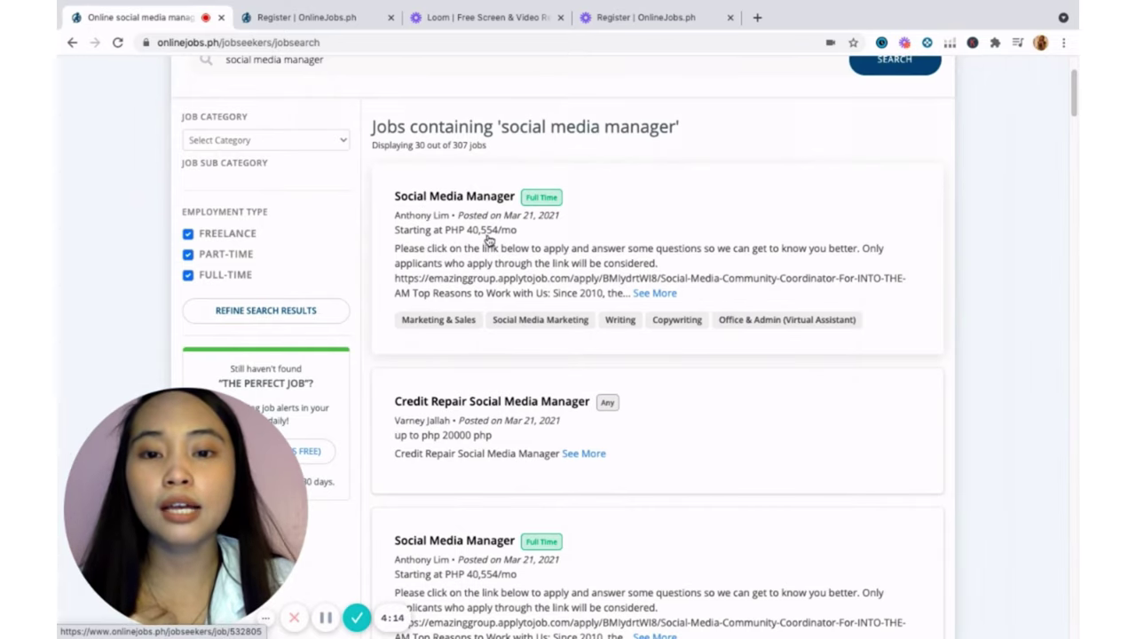
pyautogui.scroll(1, 577, 315)
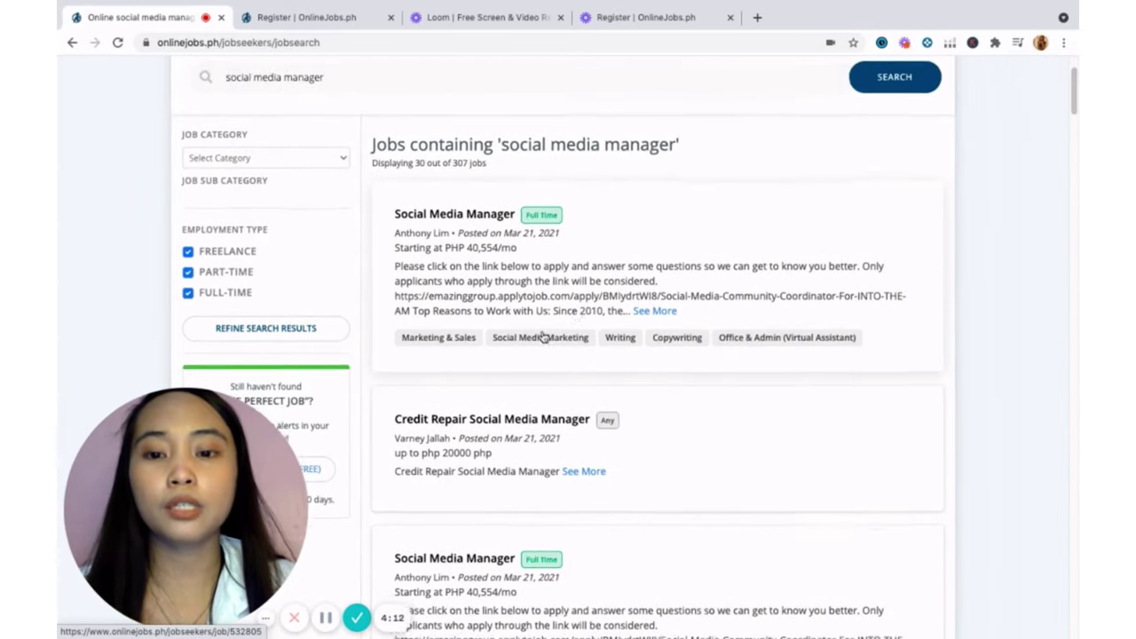
pyautogui.scroll(-5, 543, 335)
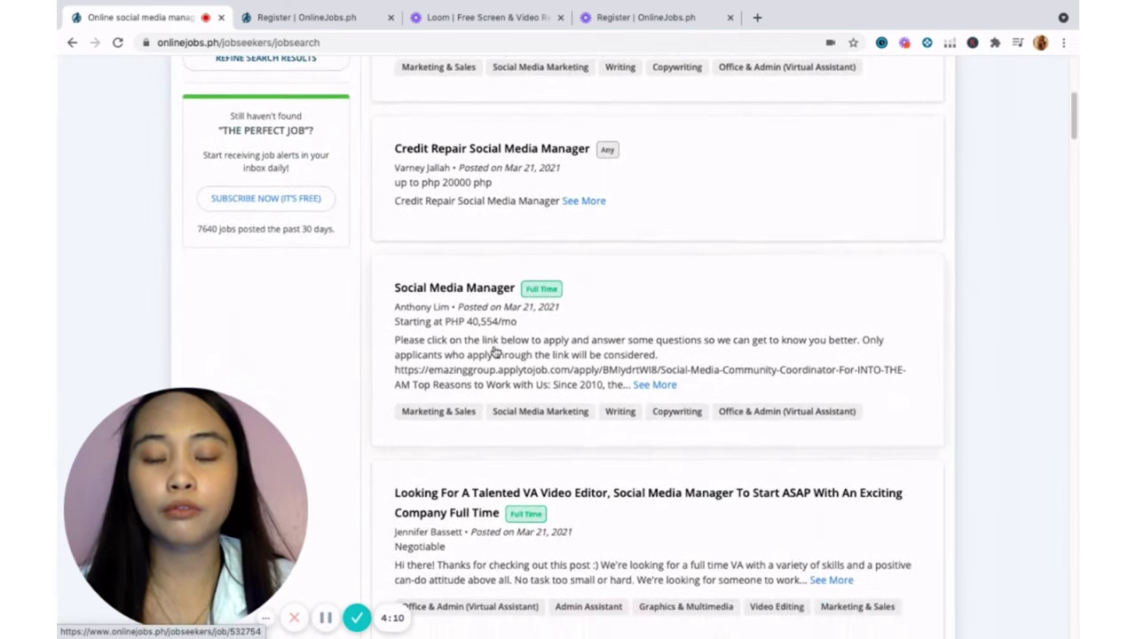
pyautogui.scroll(-3, 497, 373)
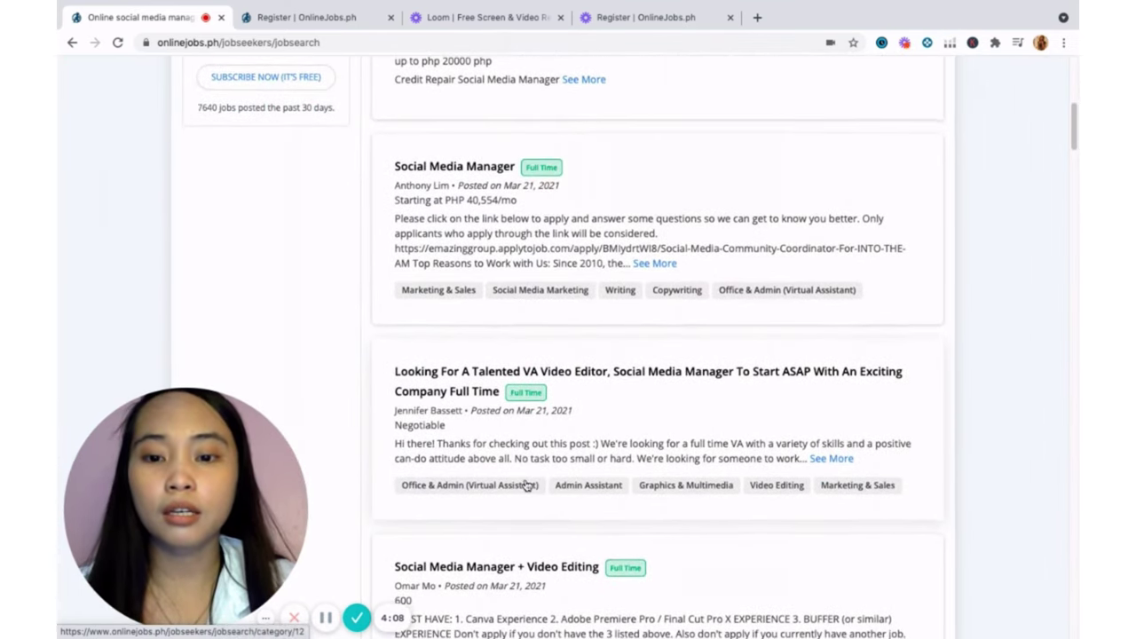
pyautogui.scroll(-2, 527, 485)
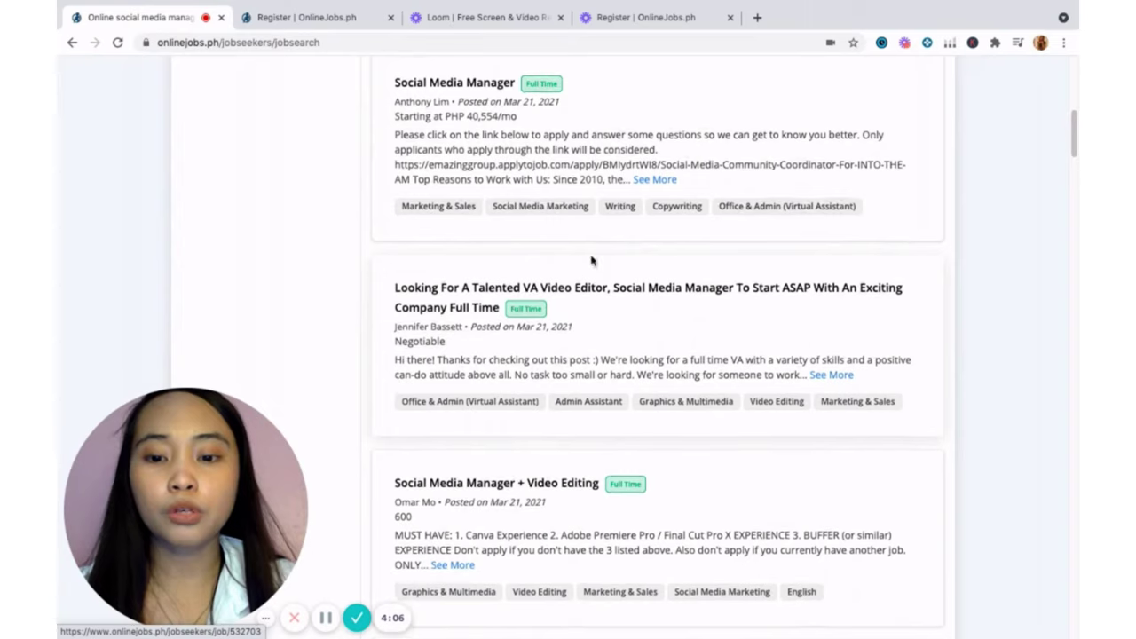
pyautogui.scroll(7, 603, 255)
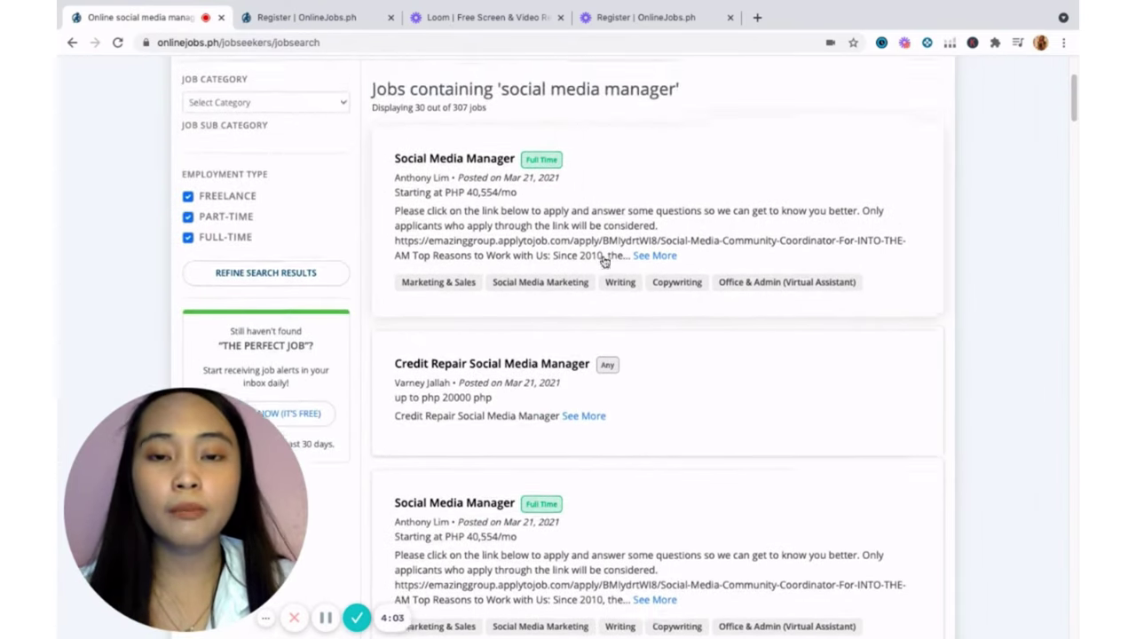
pyautogui.scroll(1, 604, 262)
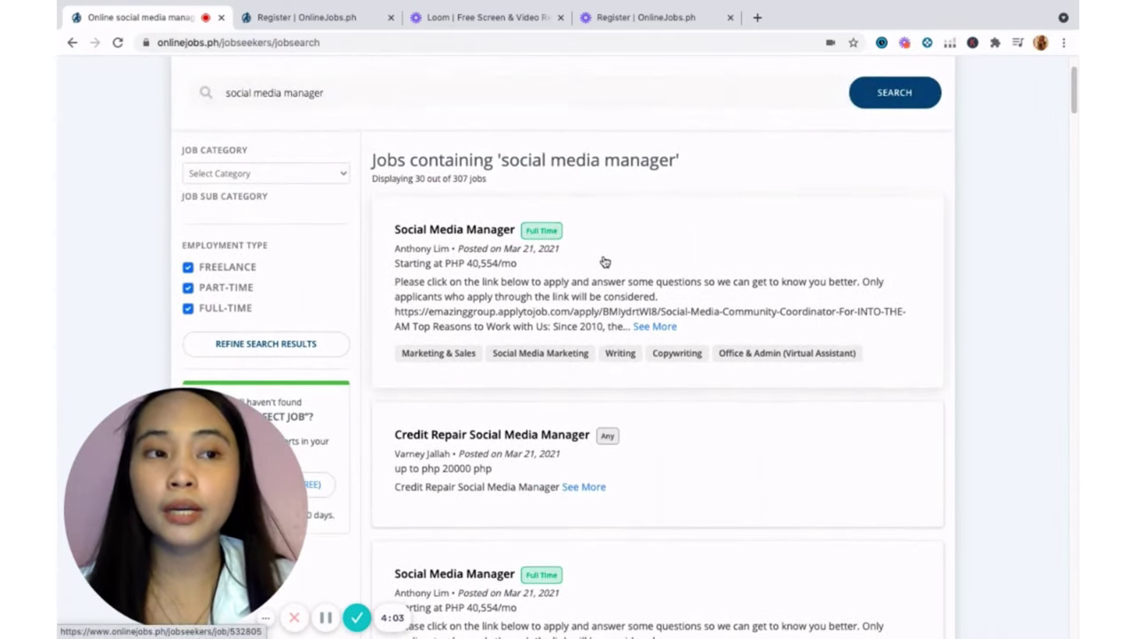
pyautogui.click(652, 325)
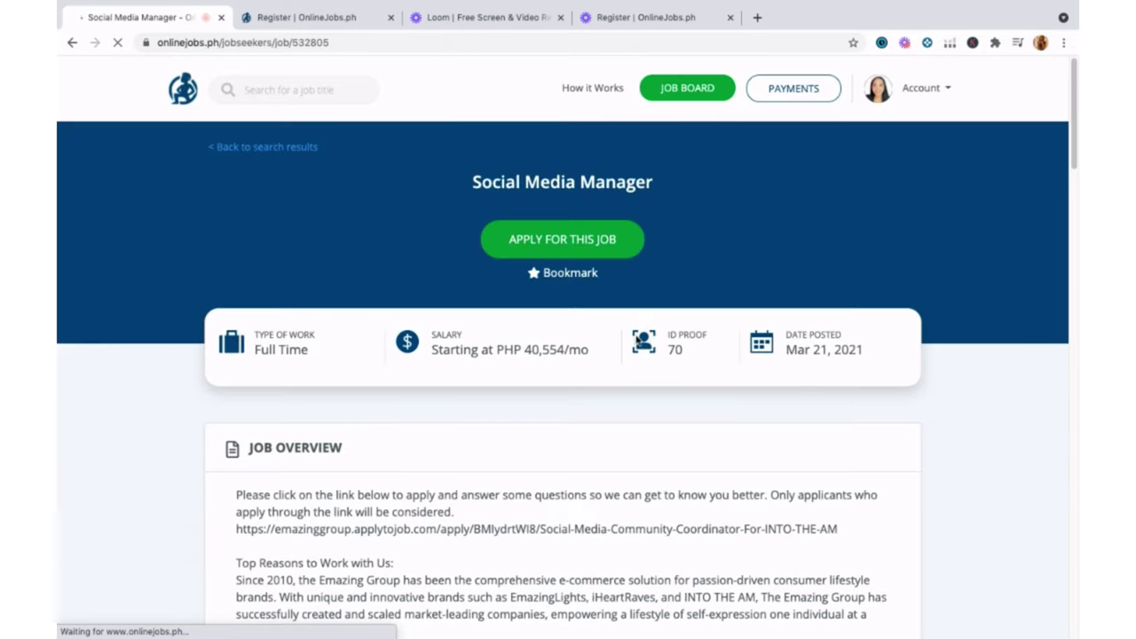
pyautogui.scroll(-2, 464, 226)
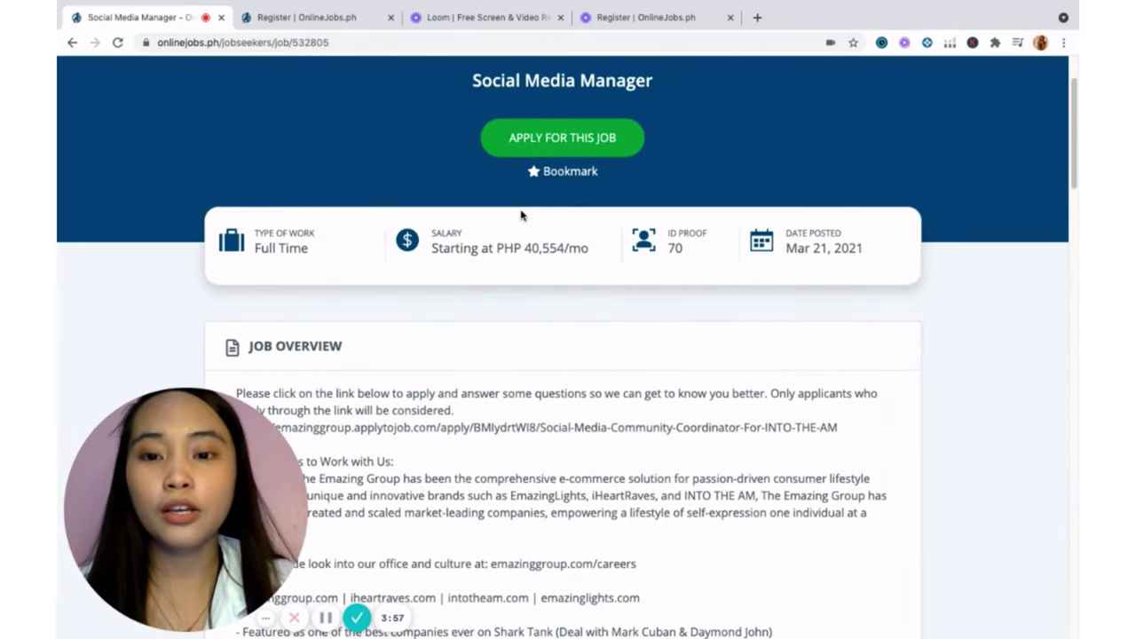
pyautogui.scroll(-3, 521, 214)
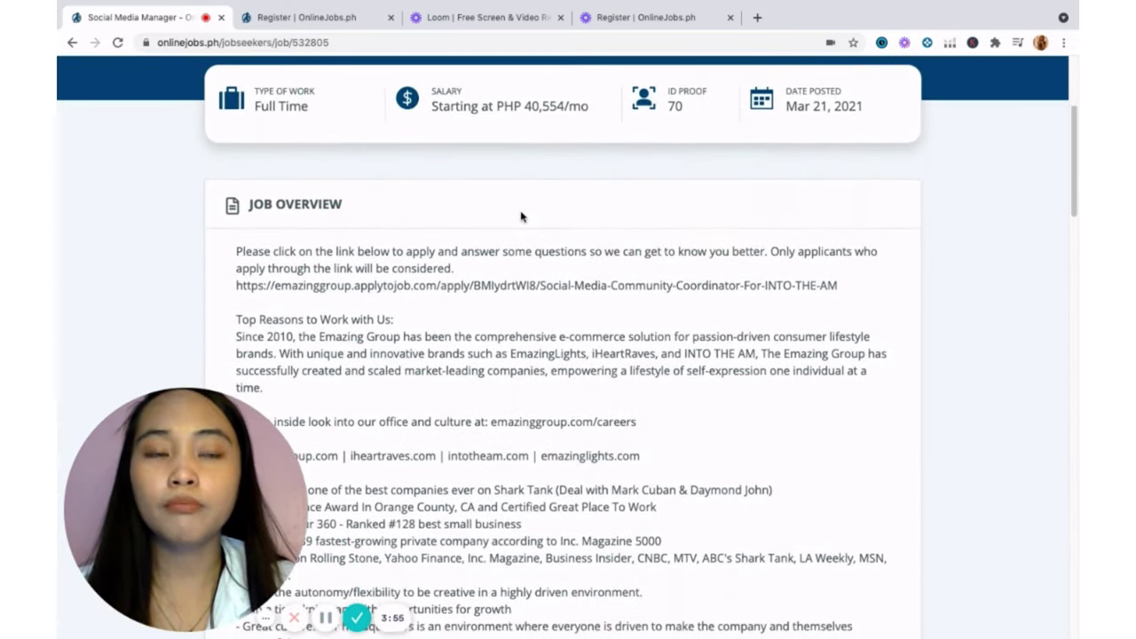
pyautogui.scroll(-4, 521, 216)
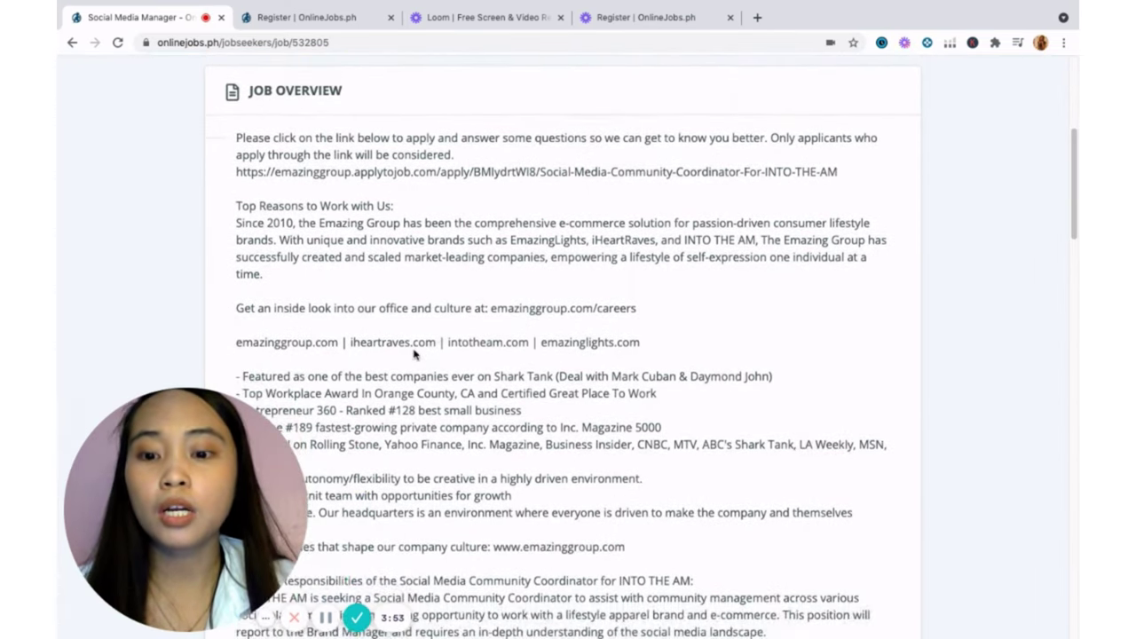
pyautogui.scroll(3, 346, 268)
pyautogui.scroll(-3, 386, 169)
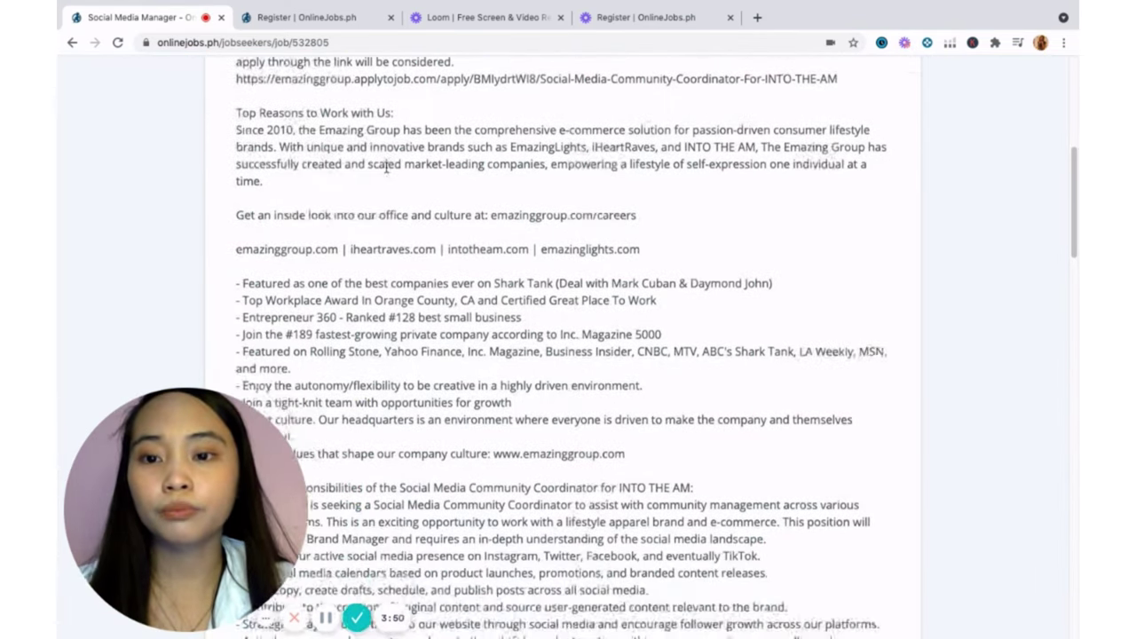
pyautogui.scroll(-1, 386, 168)
pyautogui.scroll(-3, 384, 227)
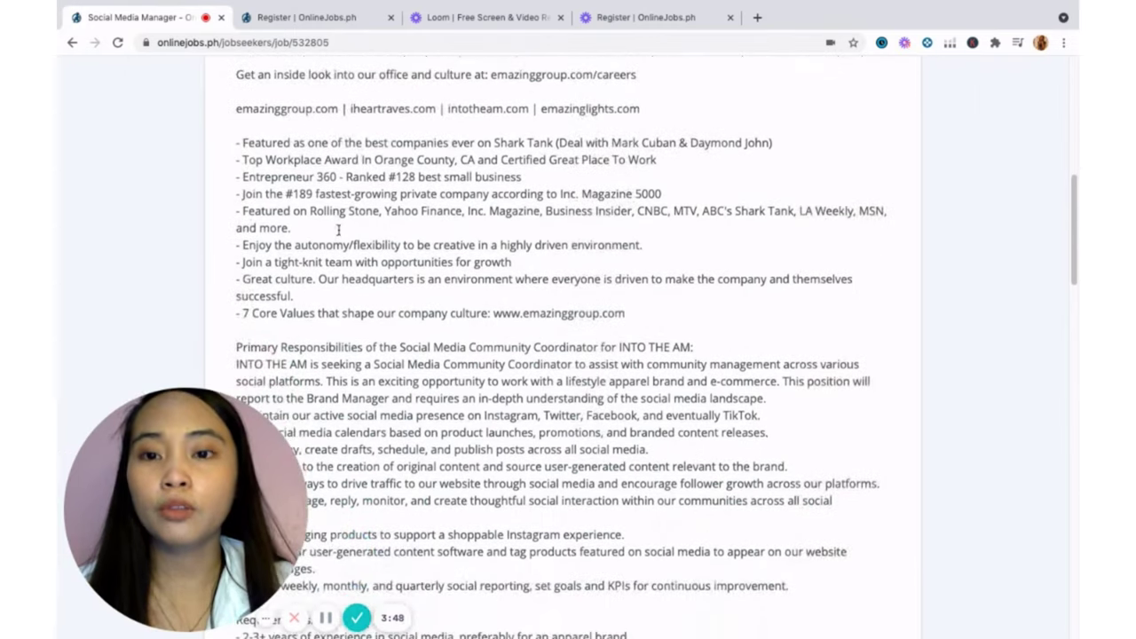
pyautogui.scroll(-3, 382, 261)
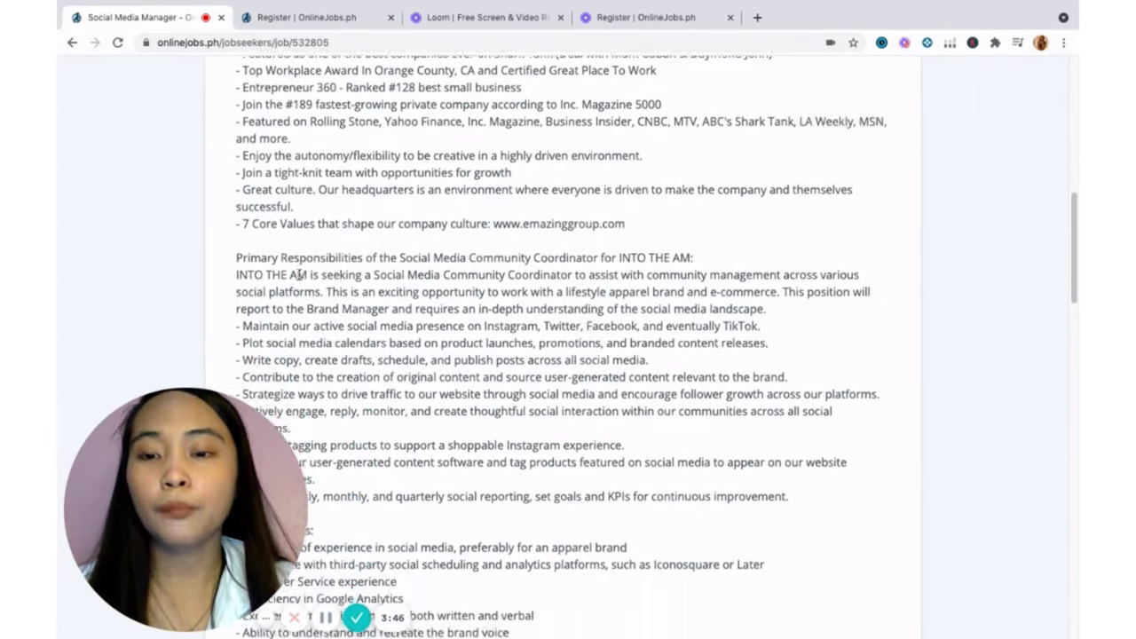
pyautogui.scroll(-7, 371, 242)
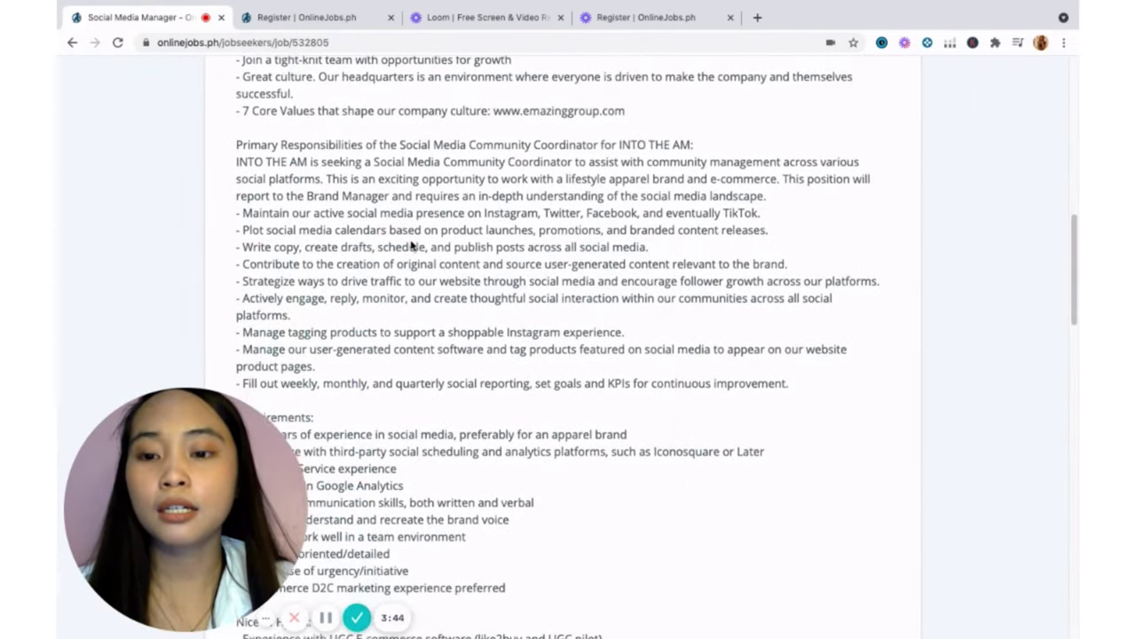
pyautogui.scroll(-1, 292, 302)
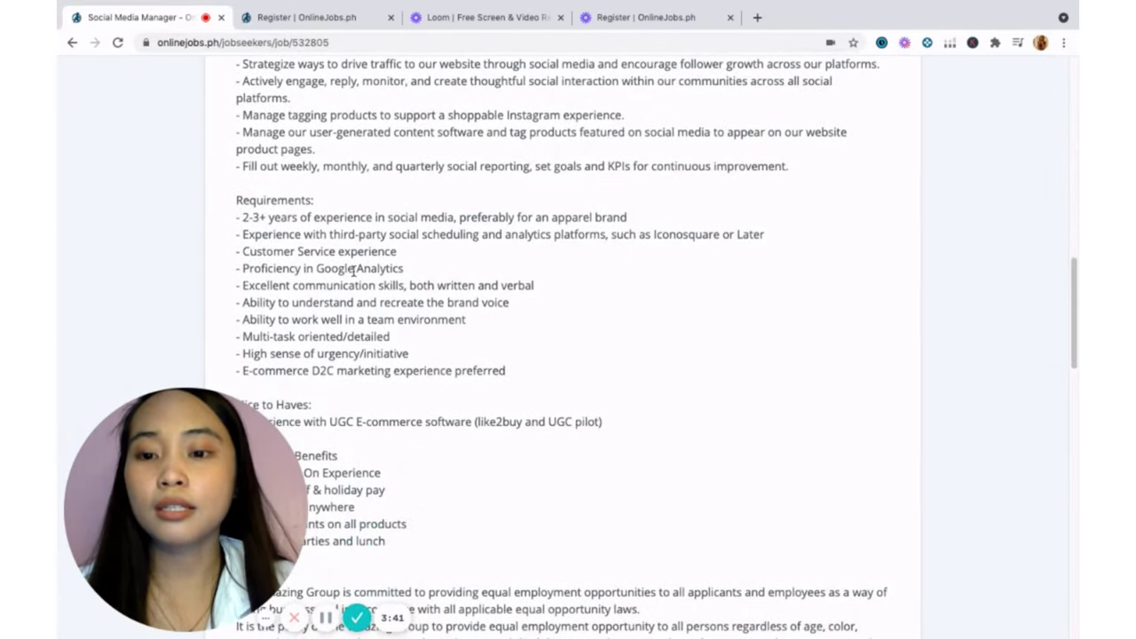
pyautogui.scroll(-4, 353, 271)
pyautogui.scroll(-2, 356, 282)
pyautogui.scroll(-4, 355, 281)
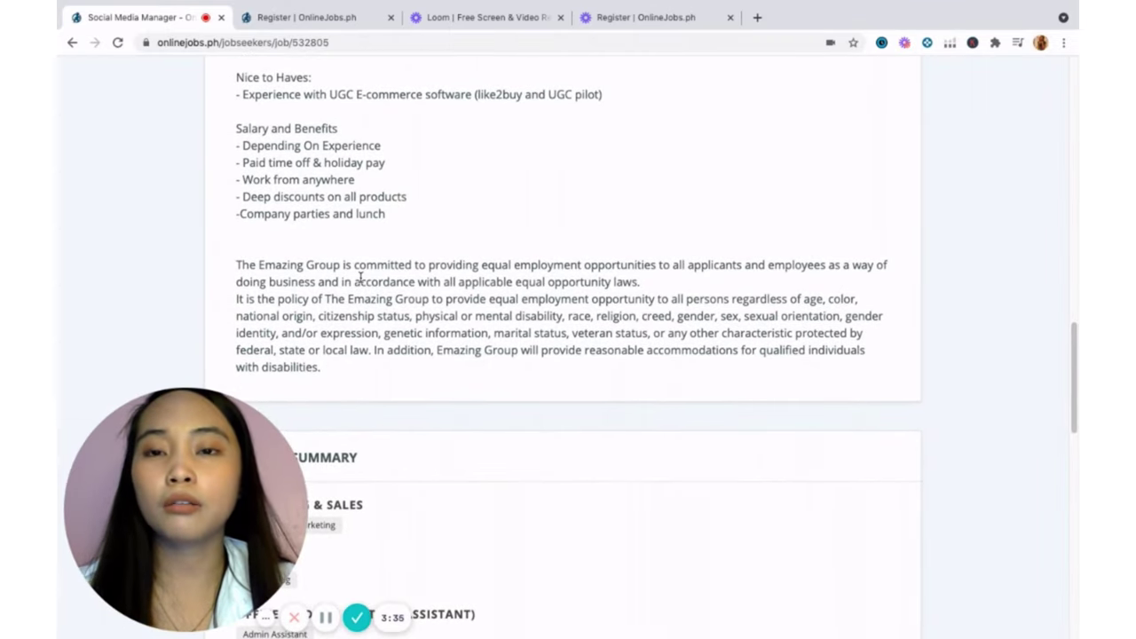
pyautogui.scroll(-2, 359, 278)
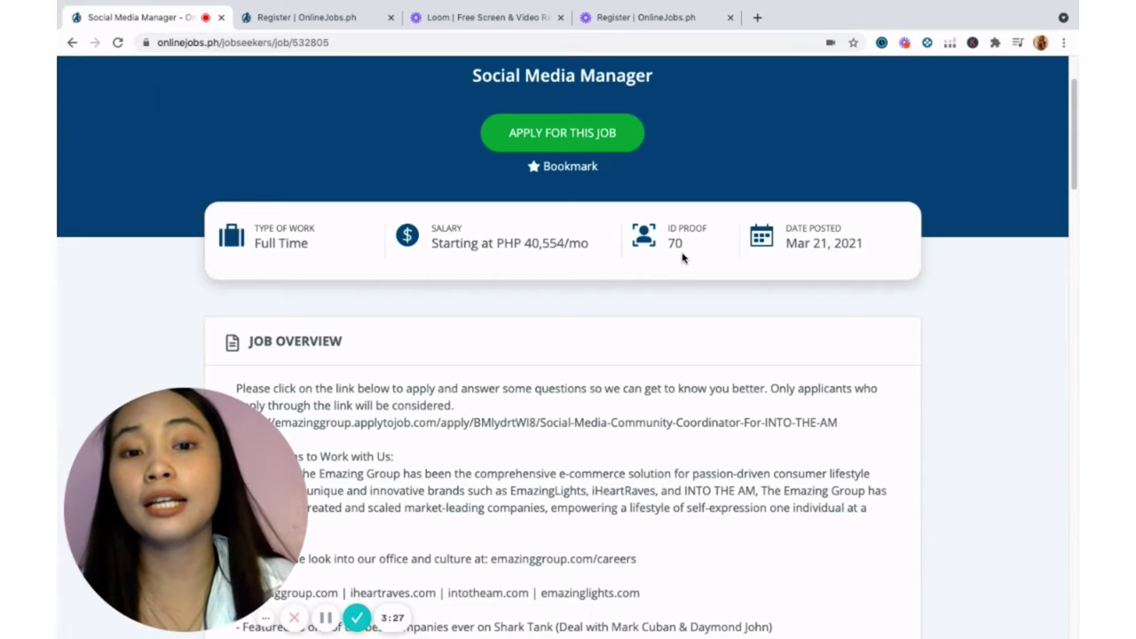
pyautogui.scroll(-1, 684, 255)
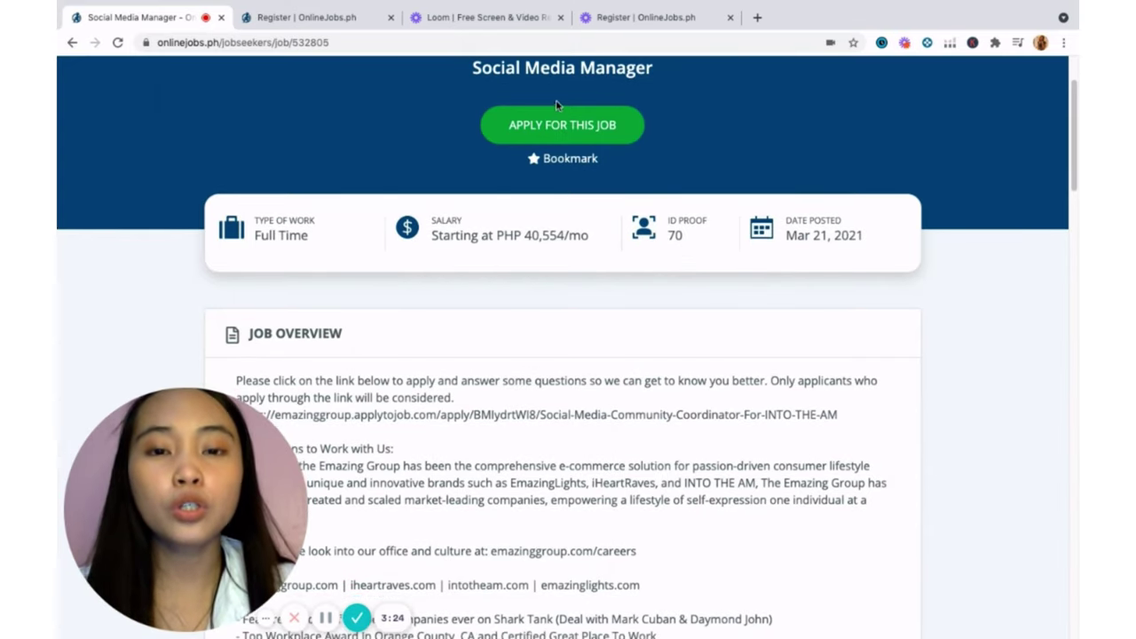
# Open the job's application form and fill the subject with a saved earlier subject.
pyautogui.click(564, 140)
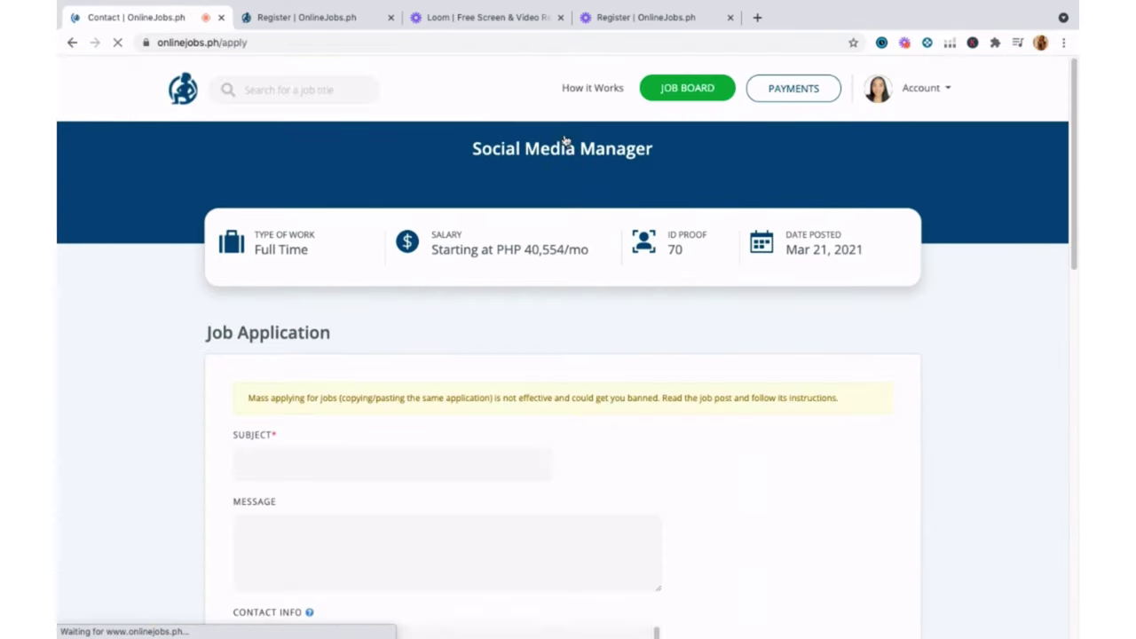
pyautogui.scroll(-3, 370, 319)
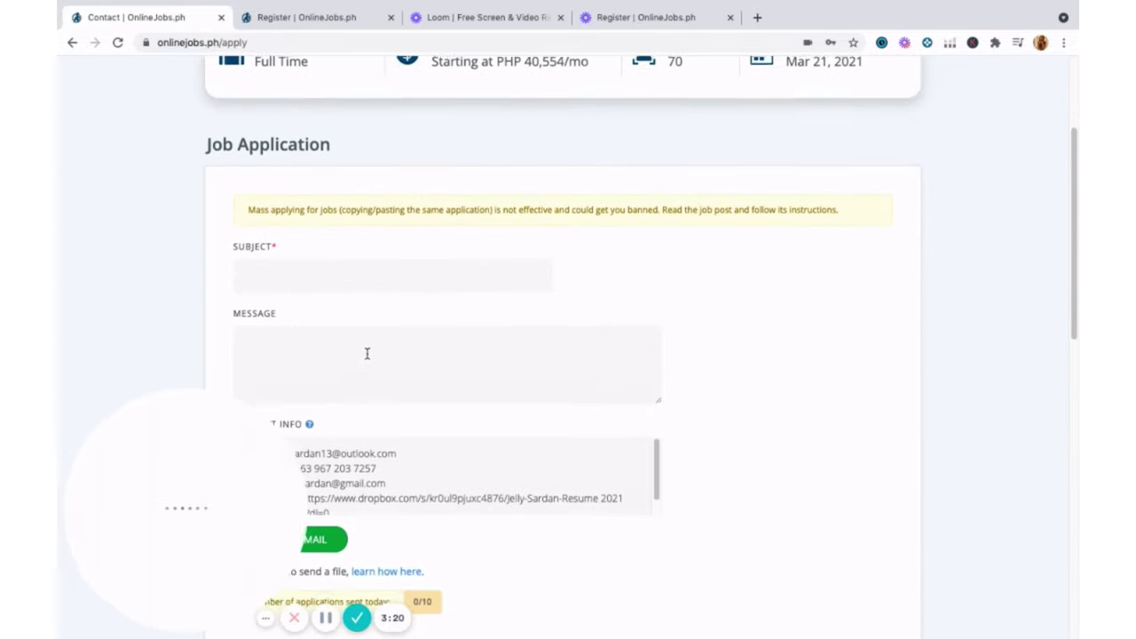
pyautogui.click(360, 258)
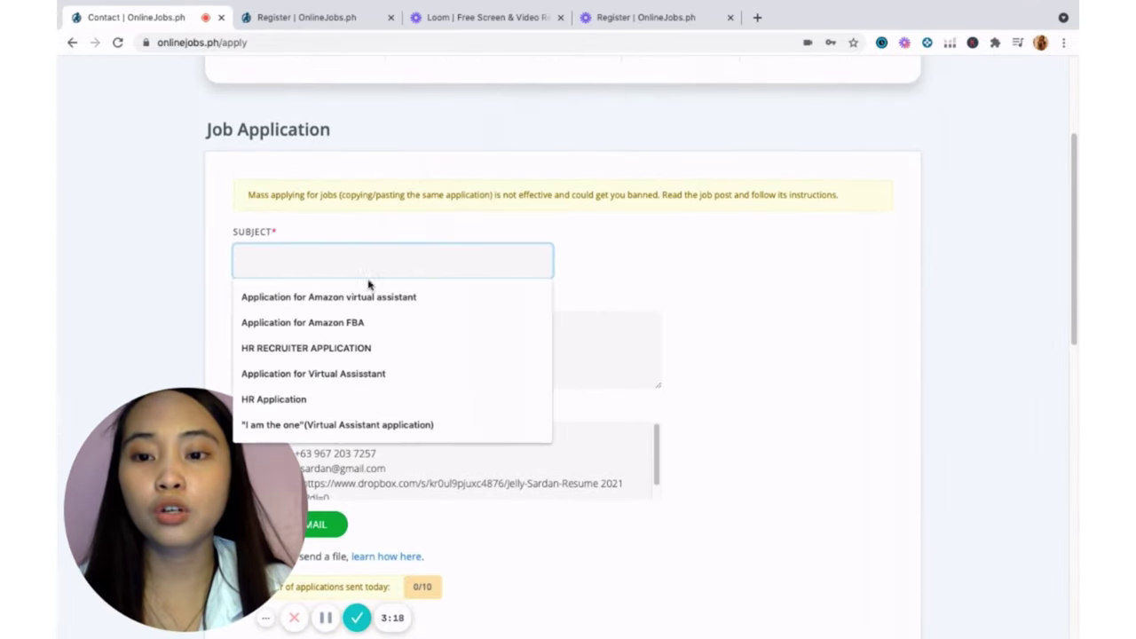
pyautogui.click(360, 295)
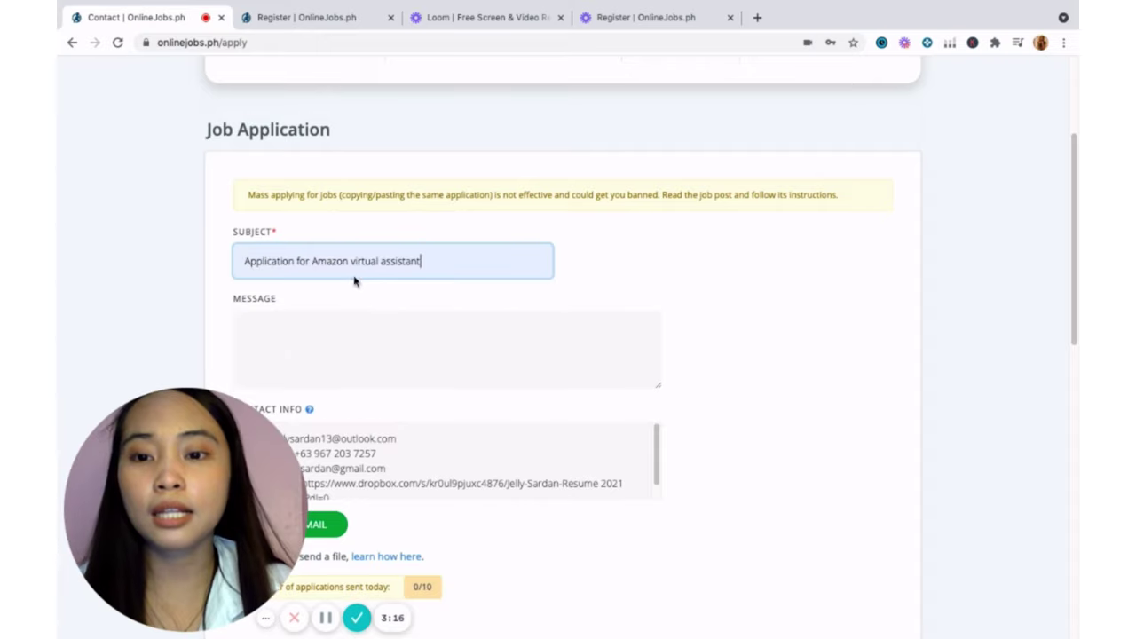
# Replace 'Amazon' in the subject so it reads 'Application for social media m'.
pyautogui.moveTo(349, 261); pyautogui.dragTo(311, 261)
pyautogui.press('BackSpace')
pyautogui.press('BackSpace')
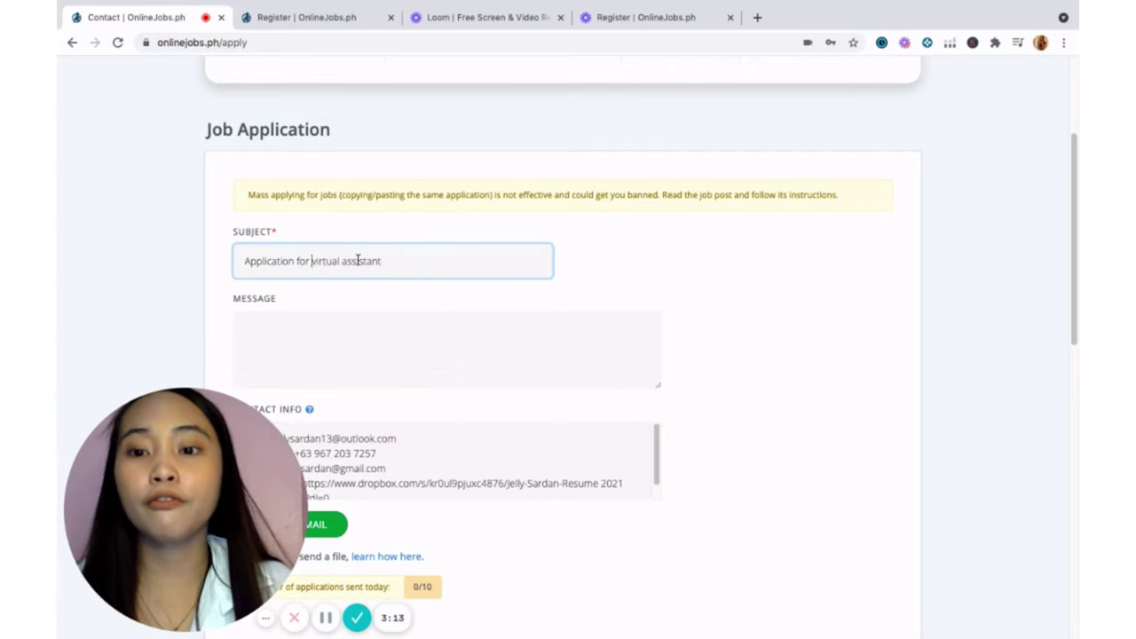
pyautogui.click(415, 254)
pyautogui.press('BackSpace')
pyautogui.press('BackSpace')
pyautogui.press('BackSpace')
pyautogui.press('BackSpace')
pyautogui.press('BackSpace')
pyautogui.press('BackSpace')
pyautogui.press('BackSpace')
pyautogui.press('BackSpace')
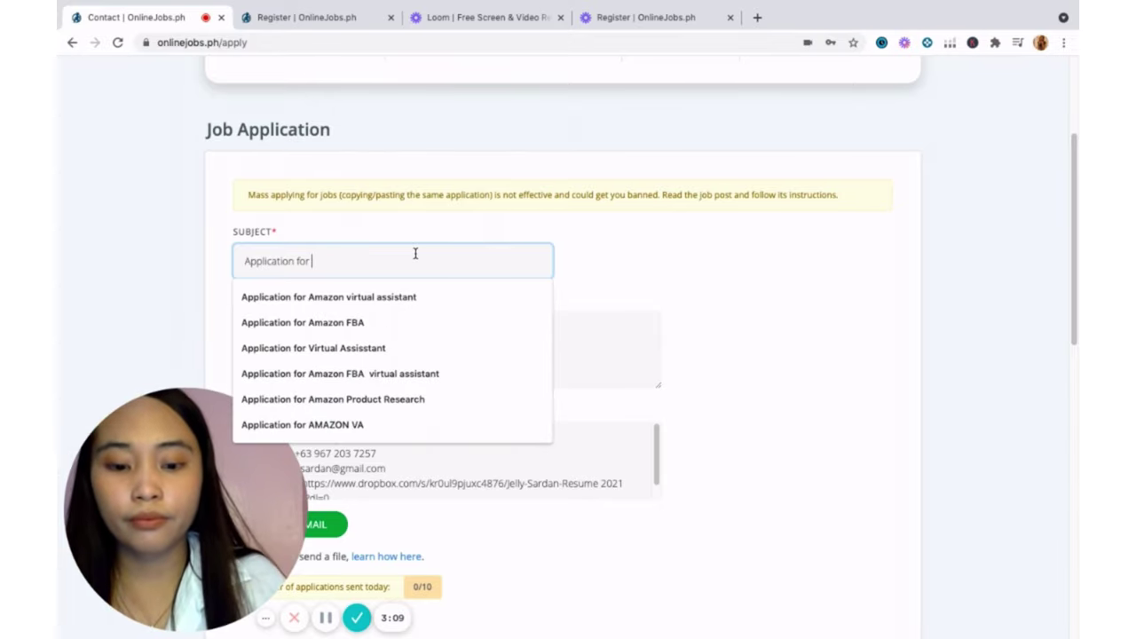
pyautogui.write('socila me')
pyautogui.write('d')
pyautogui.press('BackSpace')
pyautogui.press('BackSpace')
pyautogui.press('BackSpace')
pyautogui.press('BackSpace')
pyautogui.press('BackSpace')
pyautogui.press('BackSpace')
pyautogui.write('al media manager')
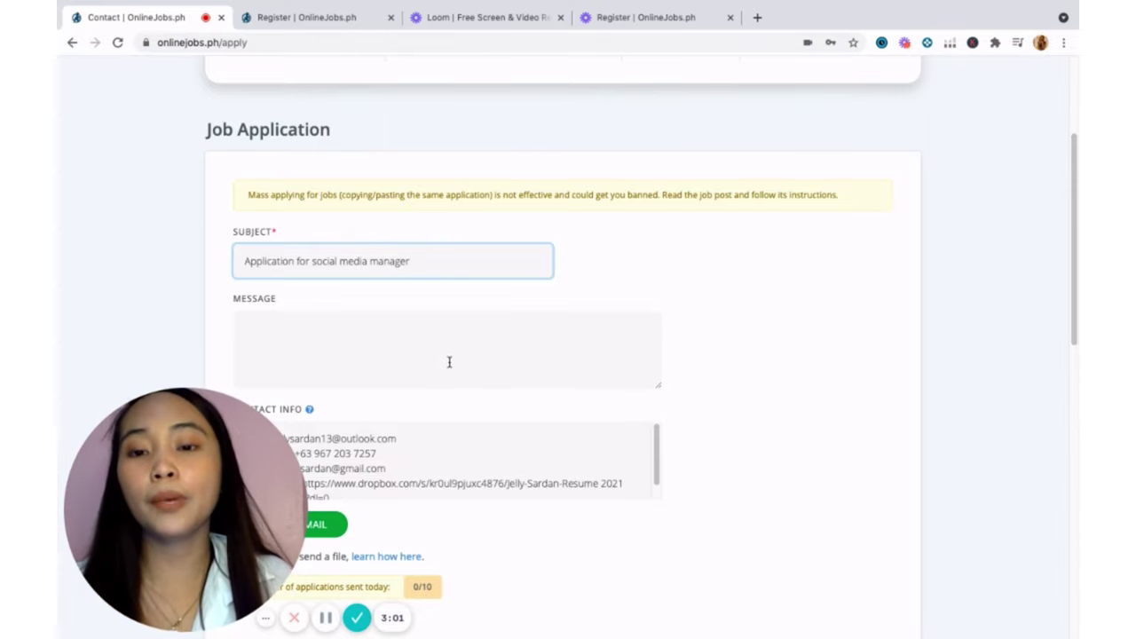
# Select the application message box and scroll through the application form.
pyautogui.click(449, 361)
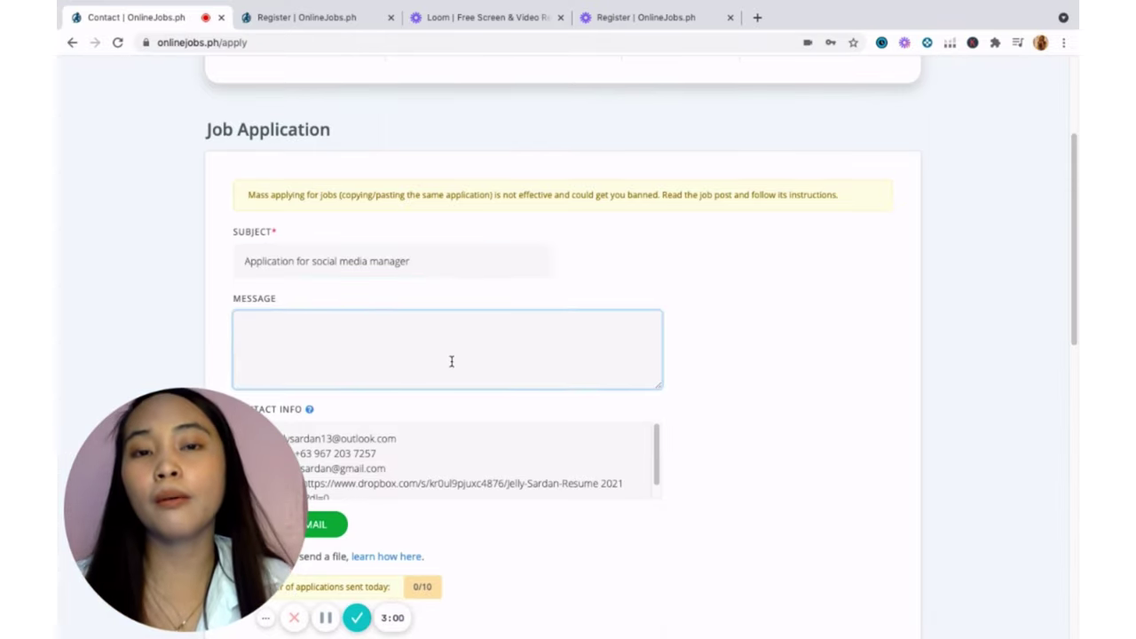
pyautogui.scroll(-1, 456, 358)
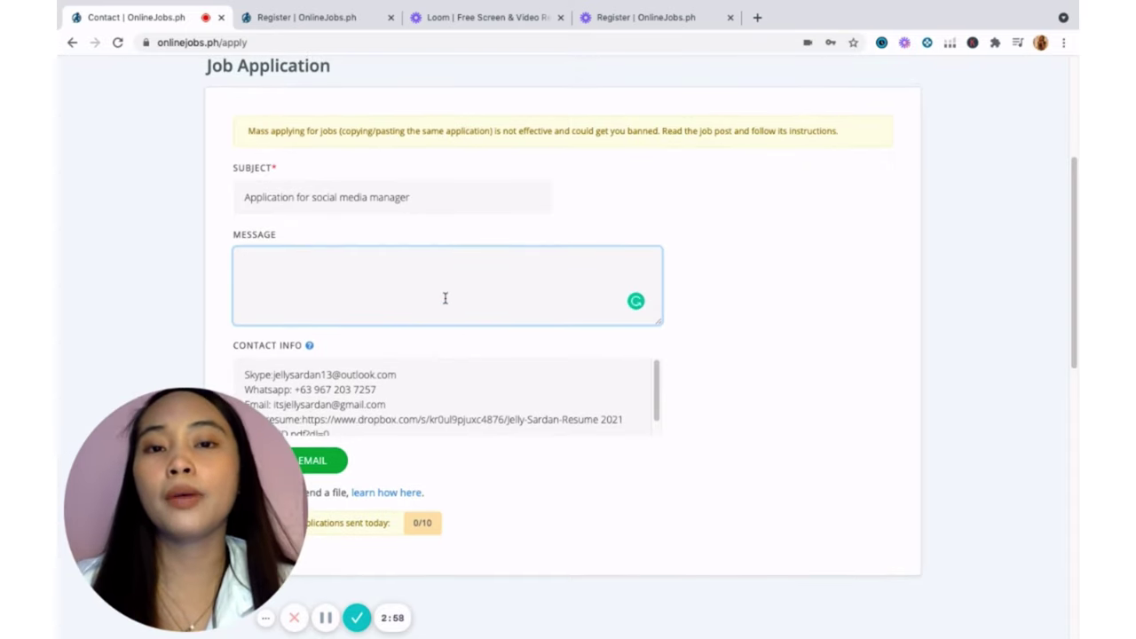
pyautogui.scroll(1, 444, 299)
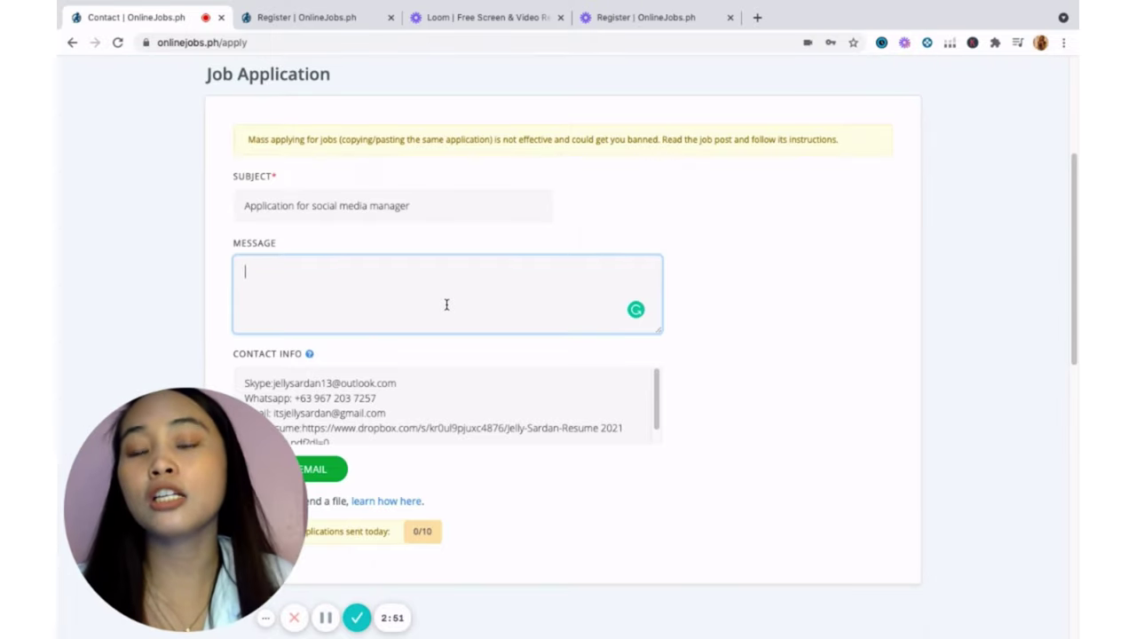
pyautogui.scroll(-1, 447, 303)
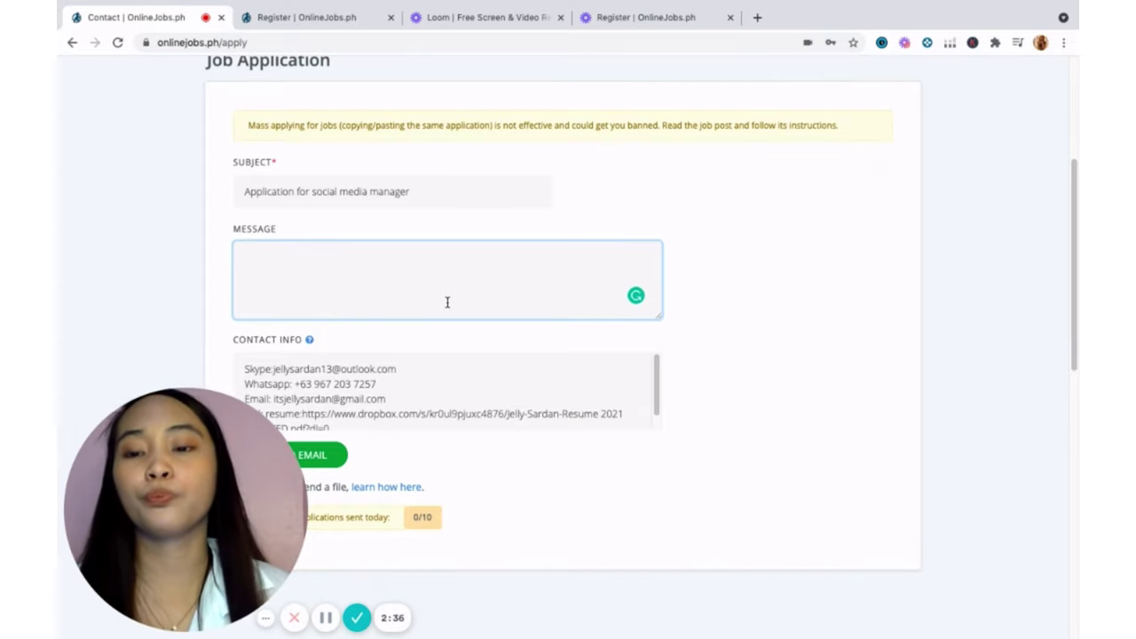
pyautogui.scroll(-3, 411, 356)
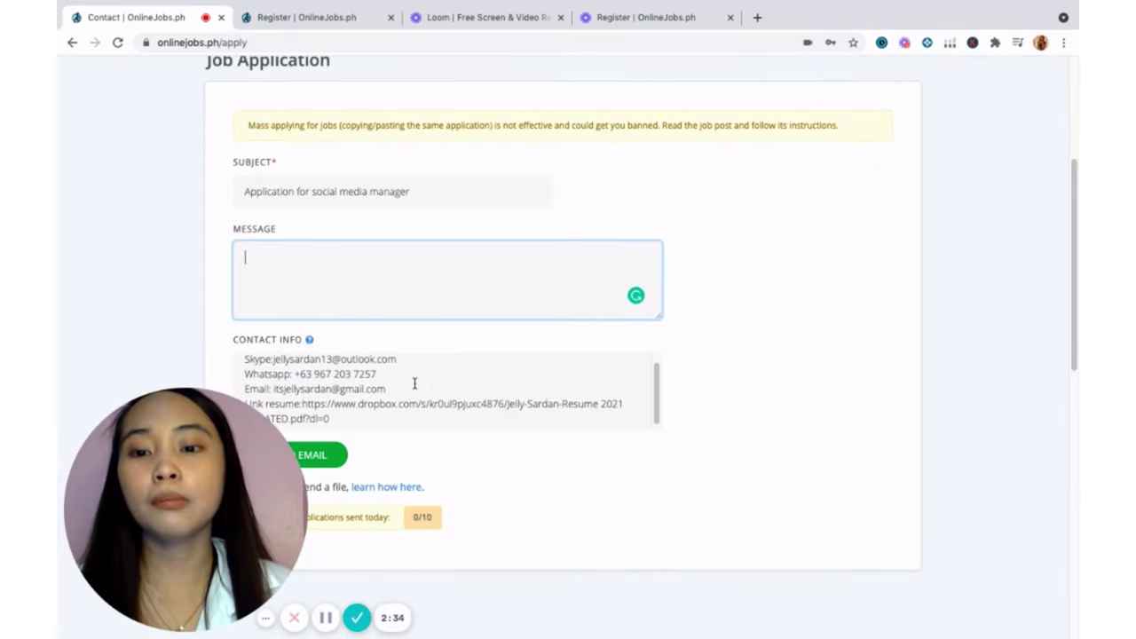
# Clear the application subject, select the message box and scroll down the form.
pyautogui.moveTo(436, 177); pyautogui.dragTo(114, 155)
pyautogui.press('BackSpace')
pyautogui.click(272, 248)
pyautogui.scroll(-2, 290, 199)
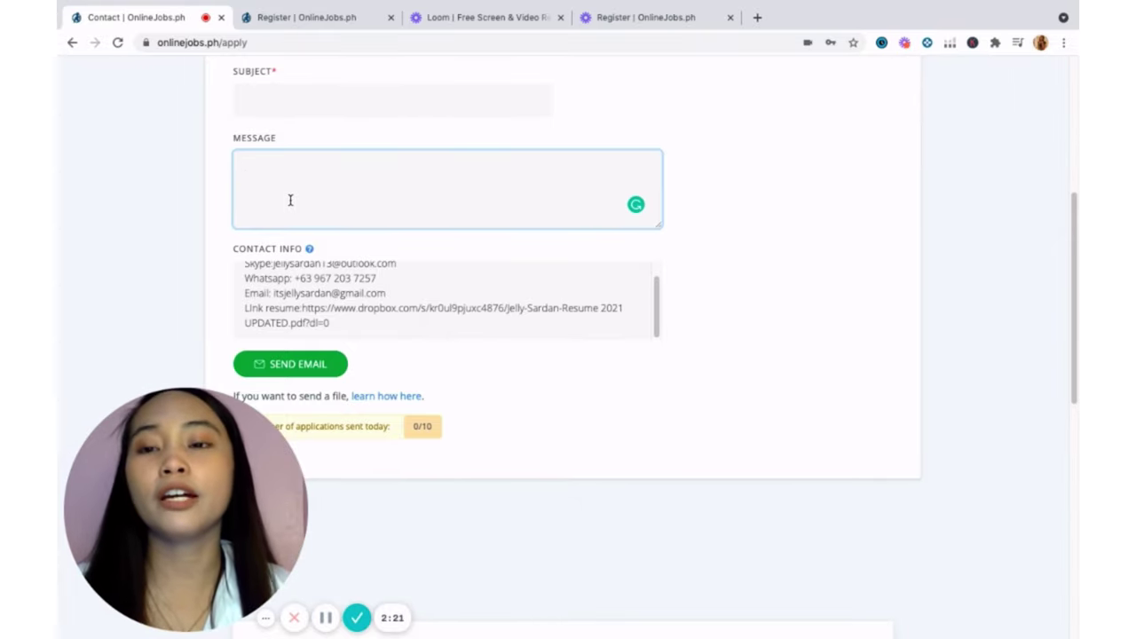
pyautogui.scroll(-1, 290, 200)
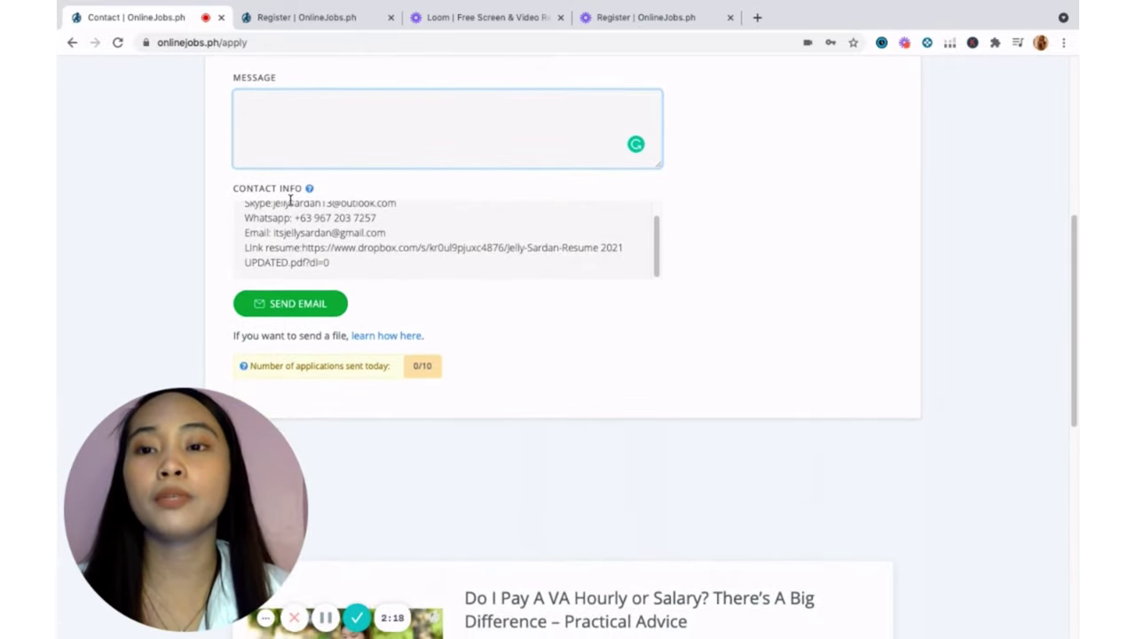
pyautogui.scroll(-1, 289, 200)
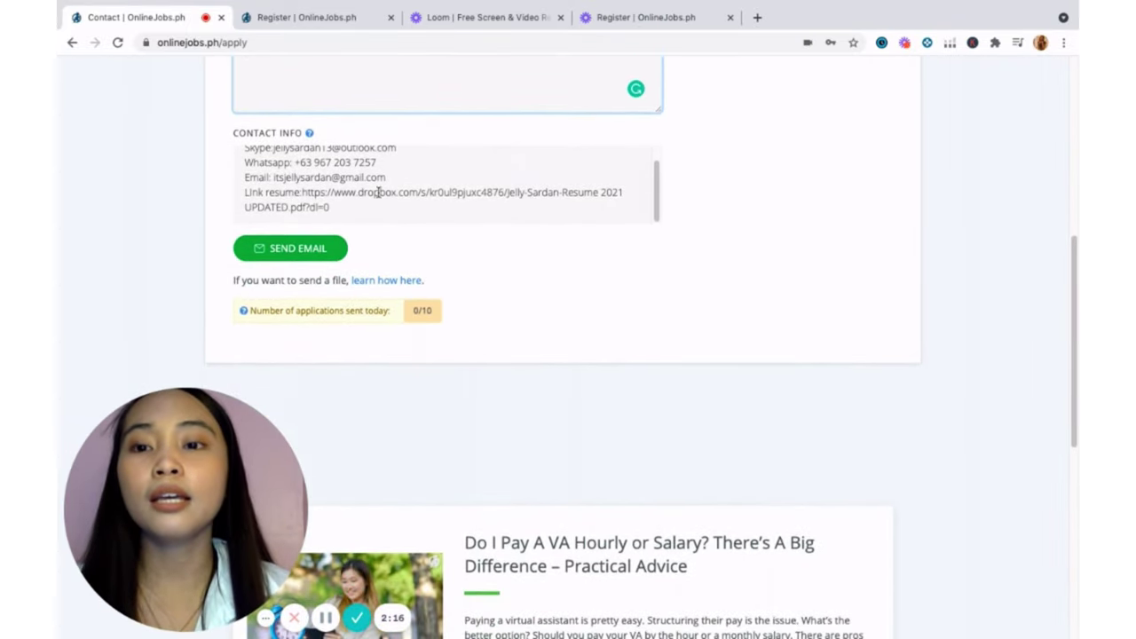
pyautogui.scroll(-1, 378, 191)
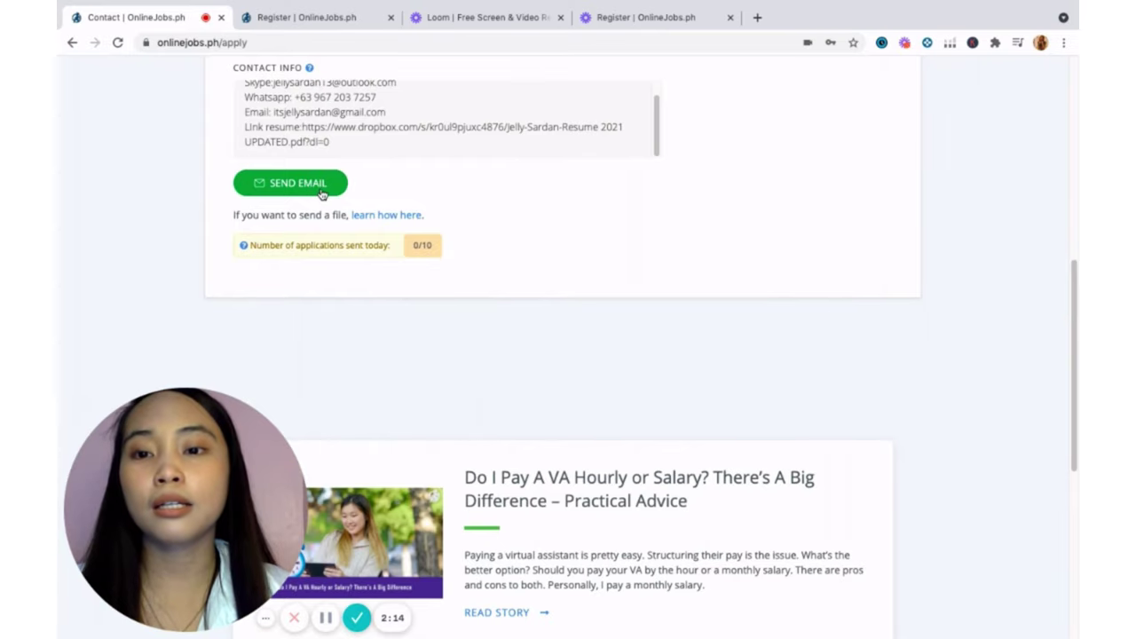
# View and dismiss the tip about applications sent today, then scroll back up.
pyautogui.click(240, 247)
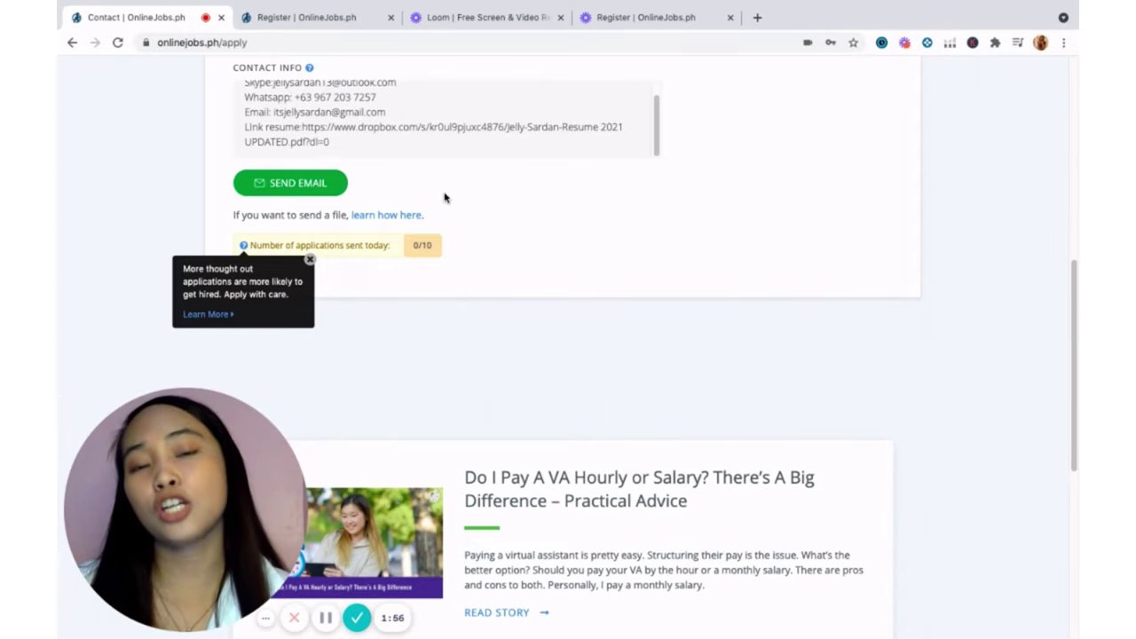
pyautogui.scroll(-1, 444, 197)
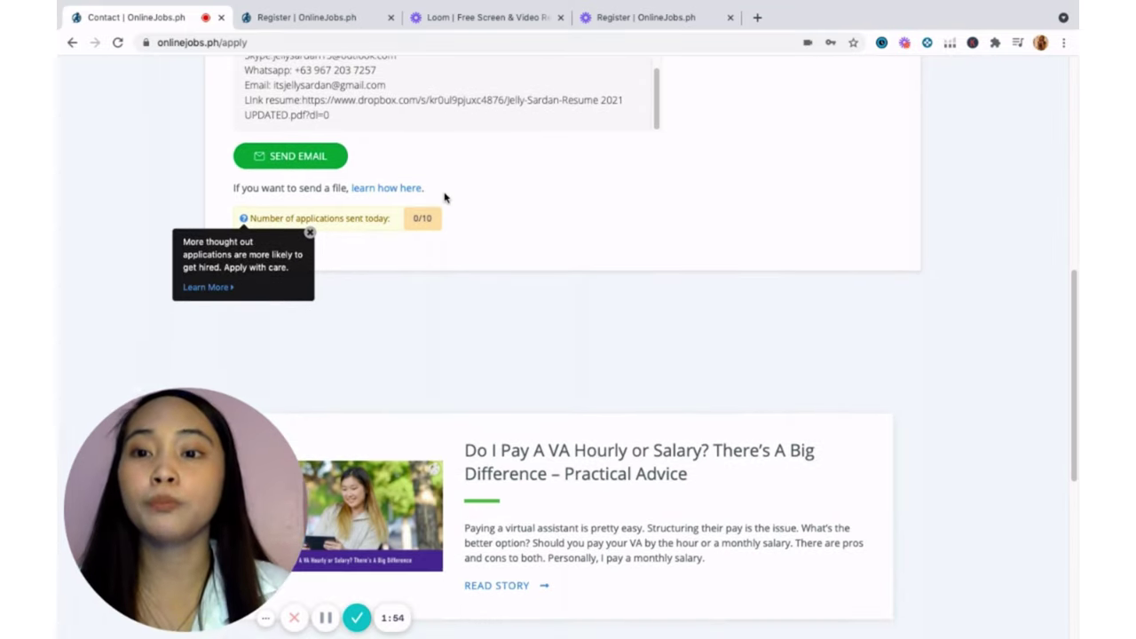
pyautogui.click(311, 235)
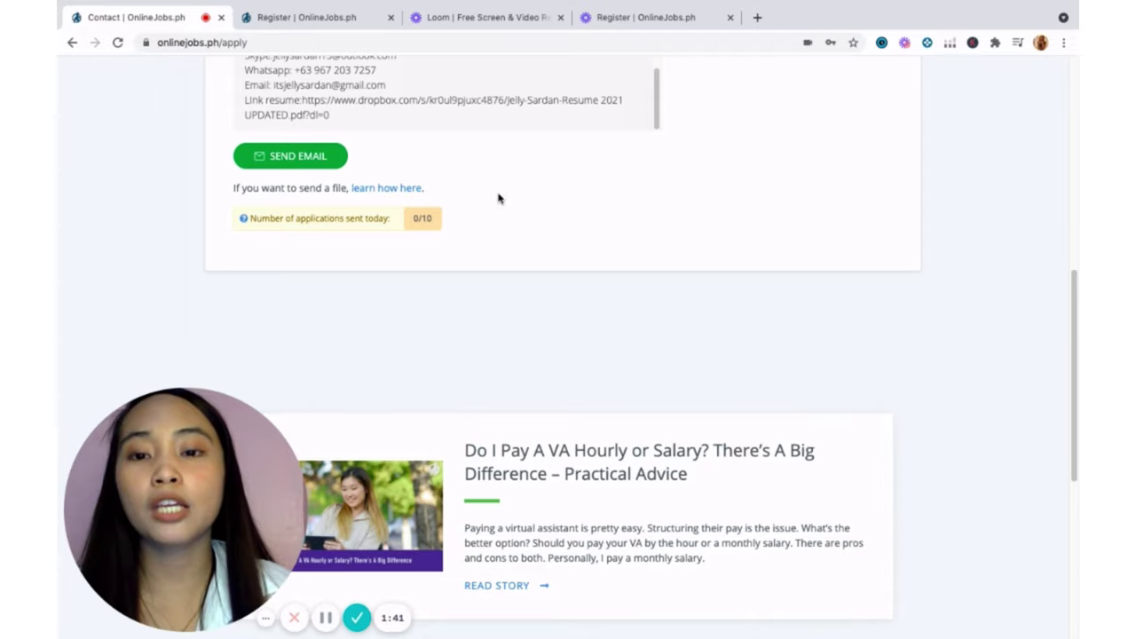
pyautogui.click(325, 618)
pyautogui.click(326, 621)
pyautogui.scroll(-15, 494, 370)
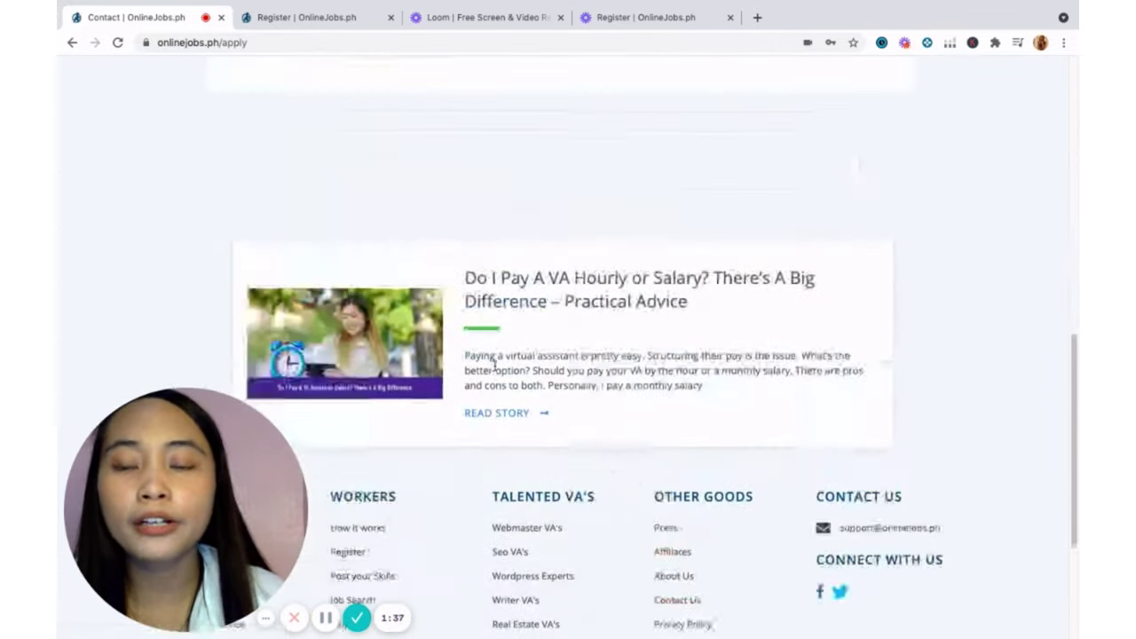
pyautogui.scroll(15, 494, 364)
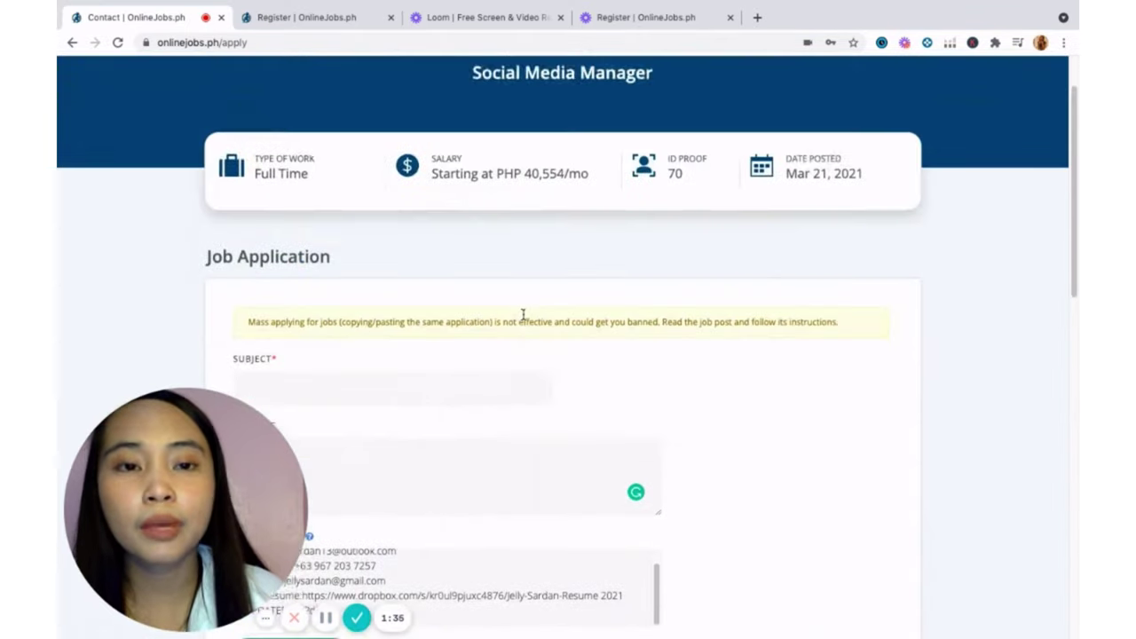
pyautogui.scroll(1, 523, 320)
# Open the Job Board listings and scroll through them.
pyautogui.click(664, 90)
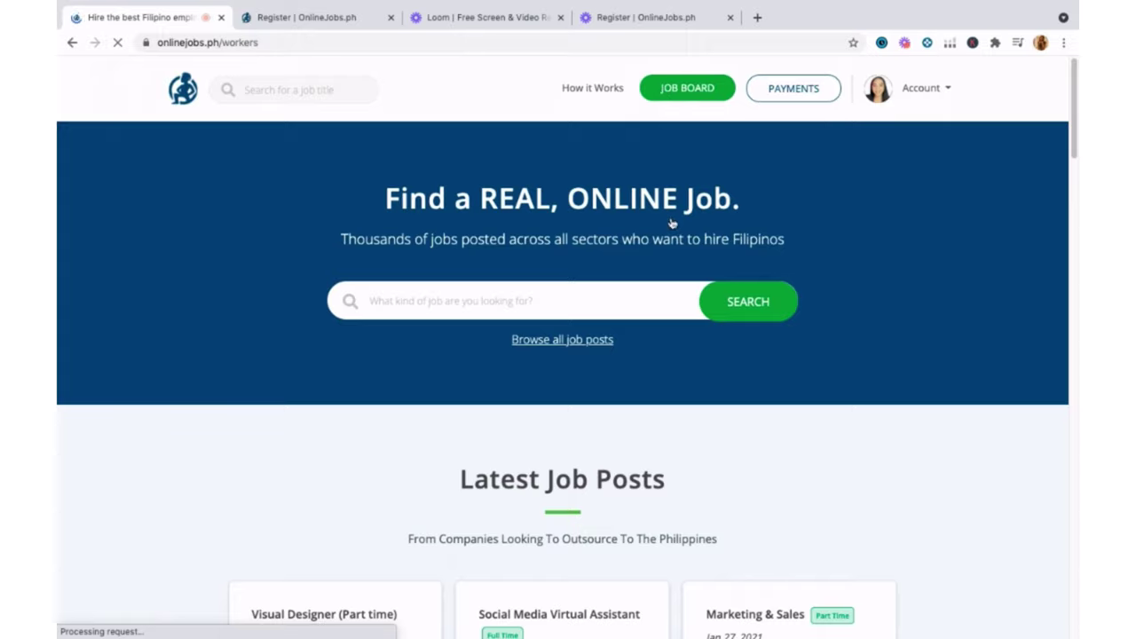
pyautogui.scroll(-1, 602, 351)
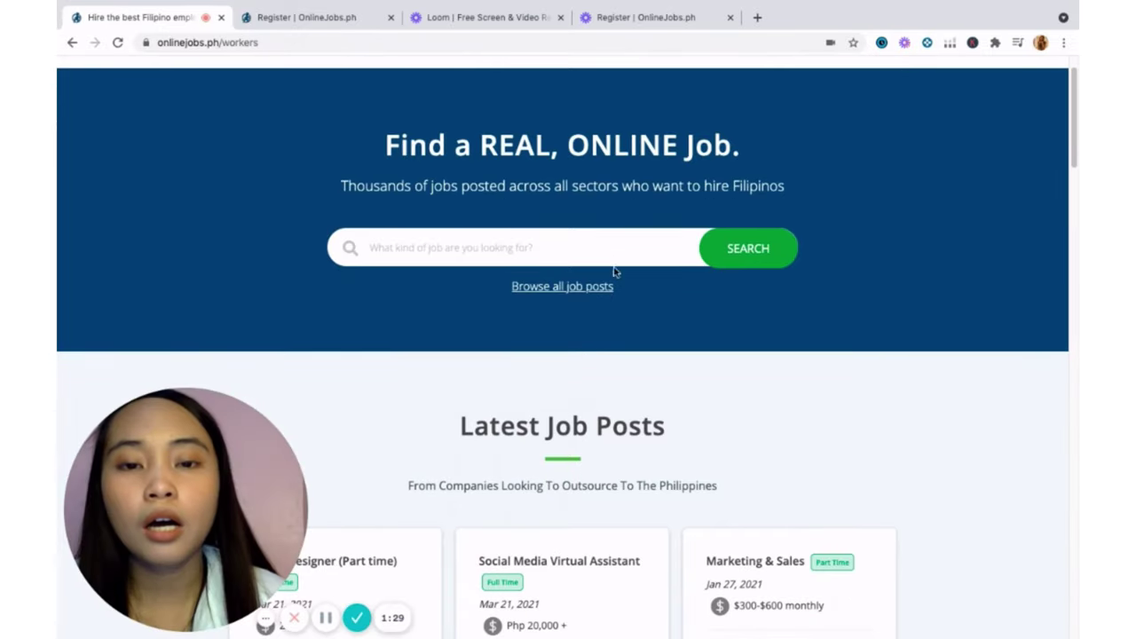
pyautogui.scroll(-5, 610, 278)
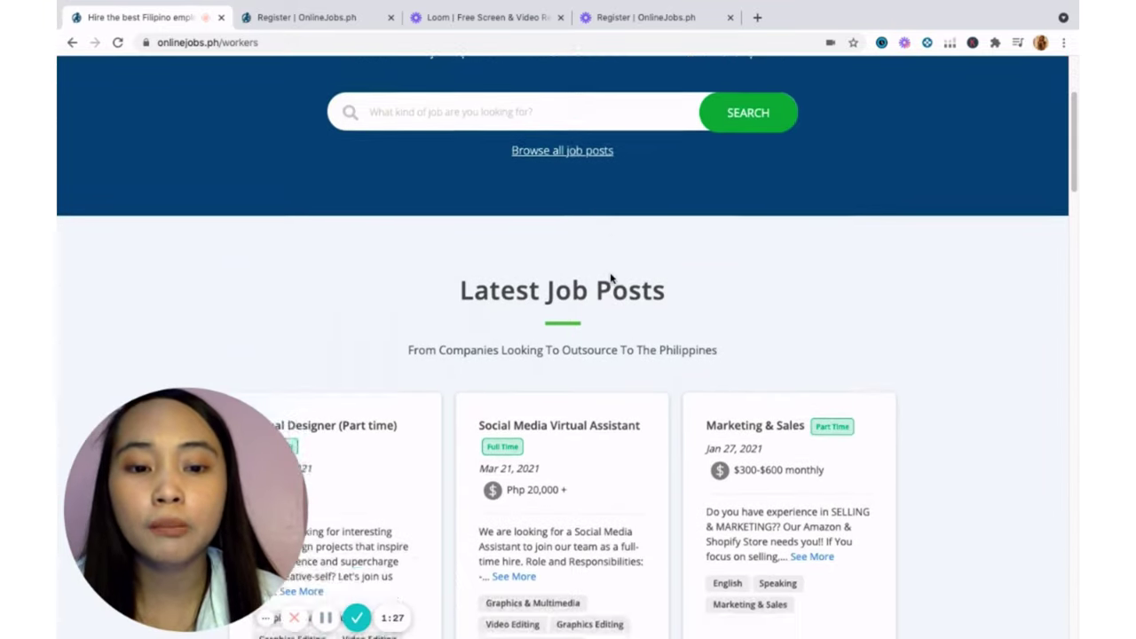
pyautogui.scroll(6, 610, 278)
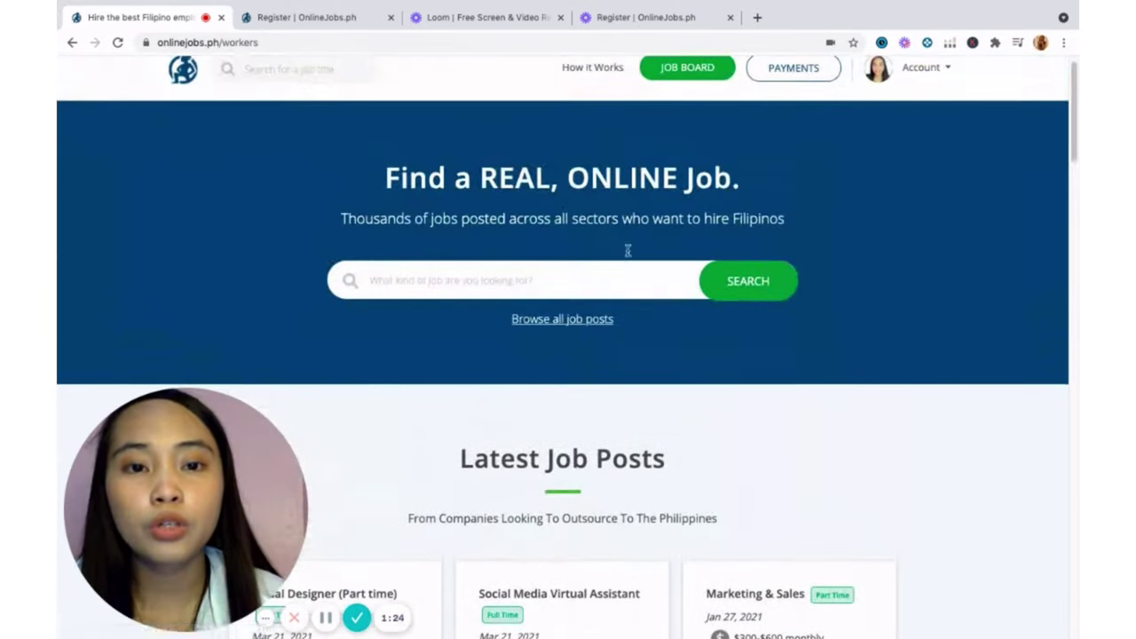
# Open My Profile from the Account menu, scroll through it, then reload it.
pyautogui.click(904, 69)
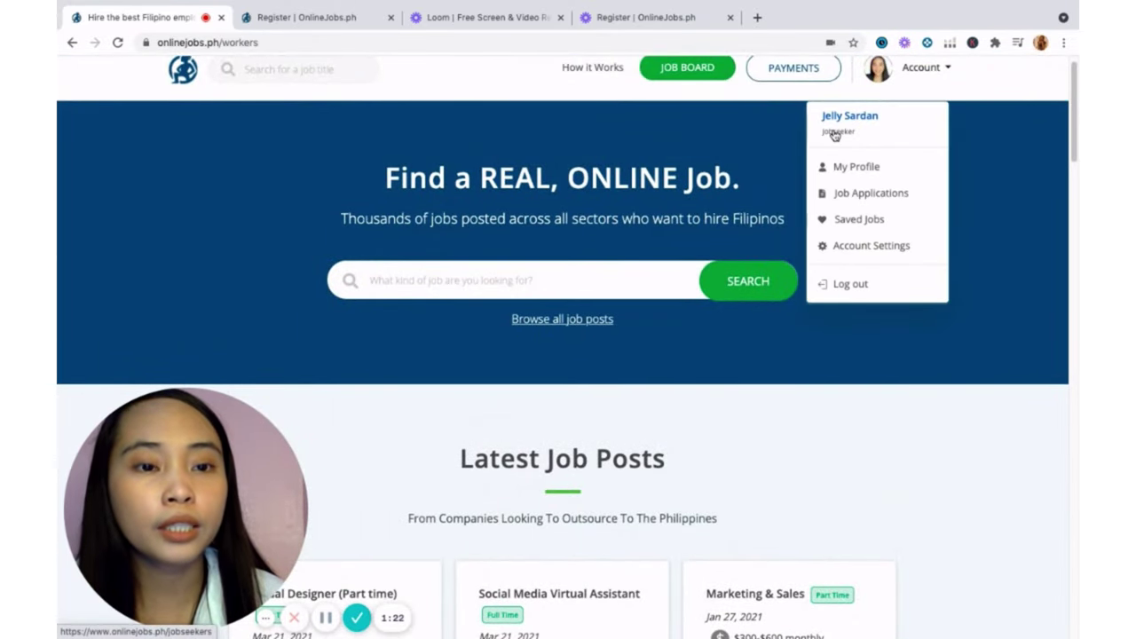
pyautogui.click(841, 164)
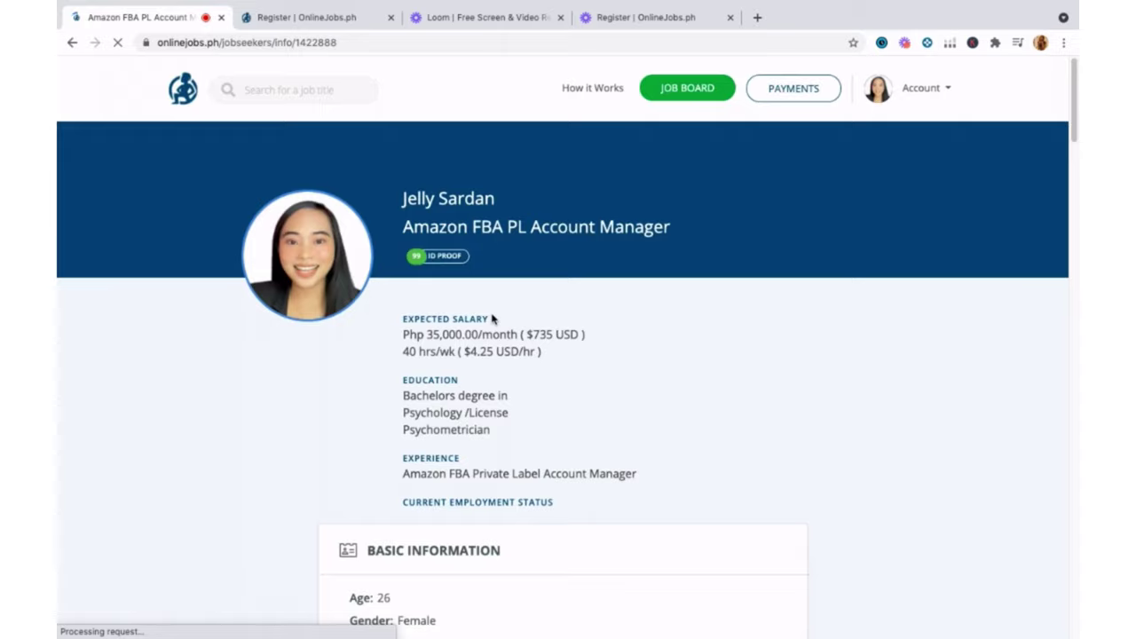
pyautogui.scroll(-2, 451, 412)
pyautogui.scroll(-15, 451, 413)
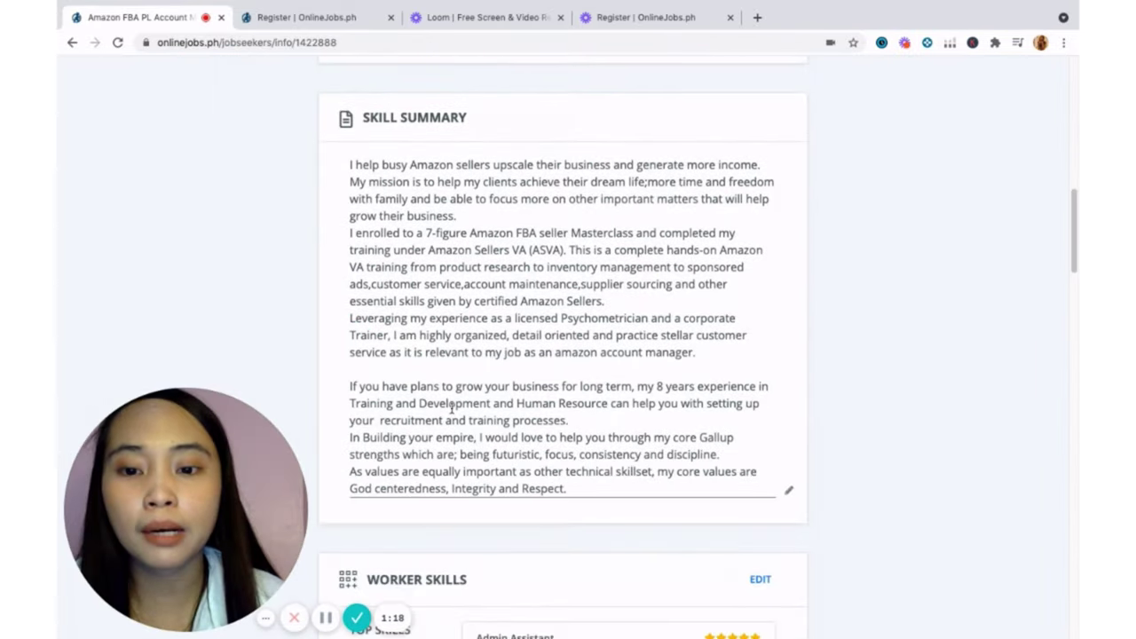
pyautogui.scroll(4, 450, 413)
pyautogui.scroll(10, 451, 412)
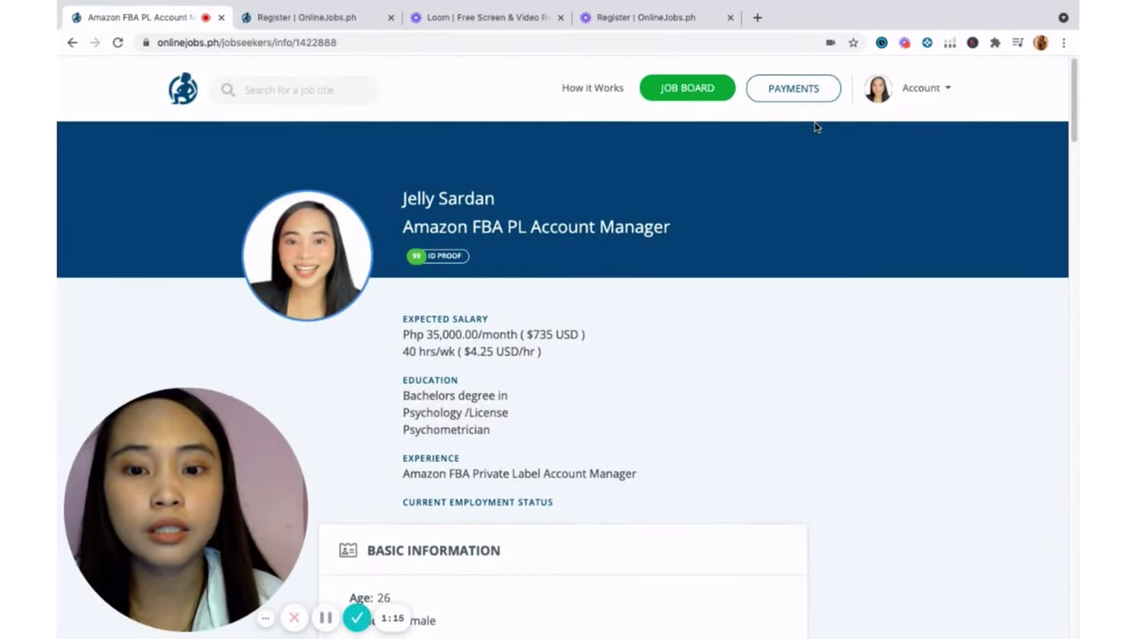
pyautogui.click(946, 91)
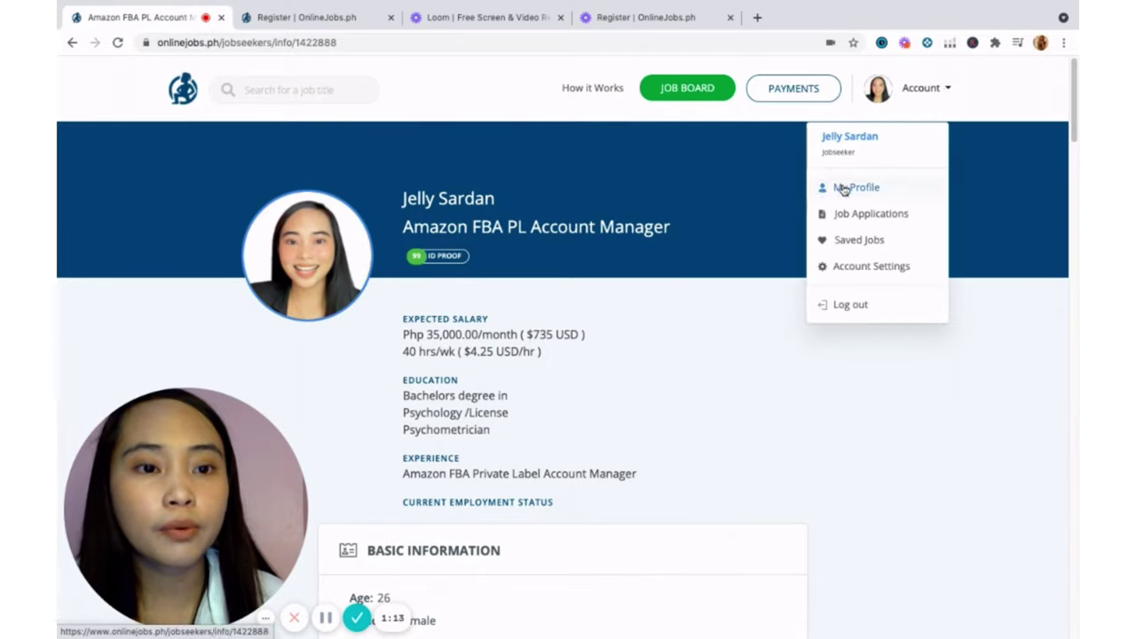
pyautogui.click(845, 186)
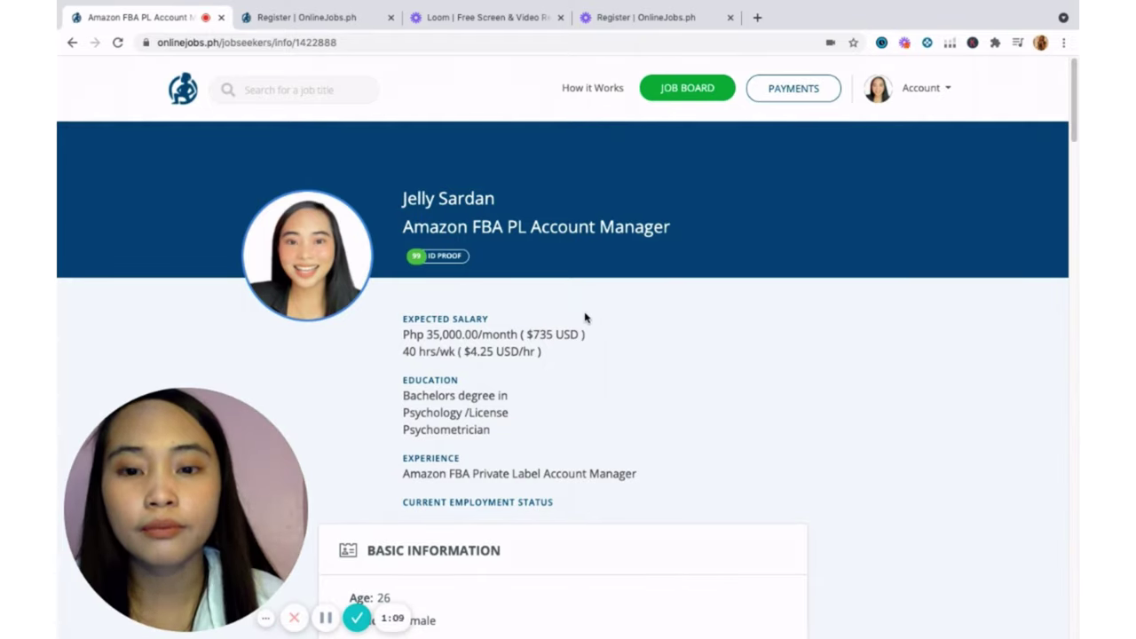
# Return to My Account via the logo and review messages, 9 bookmarked jobs and Timeproof.
pyautogui.click(190, 94)
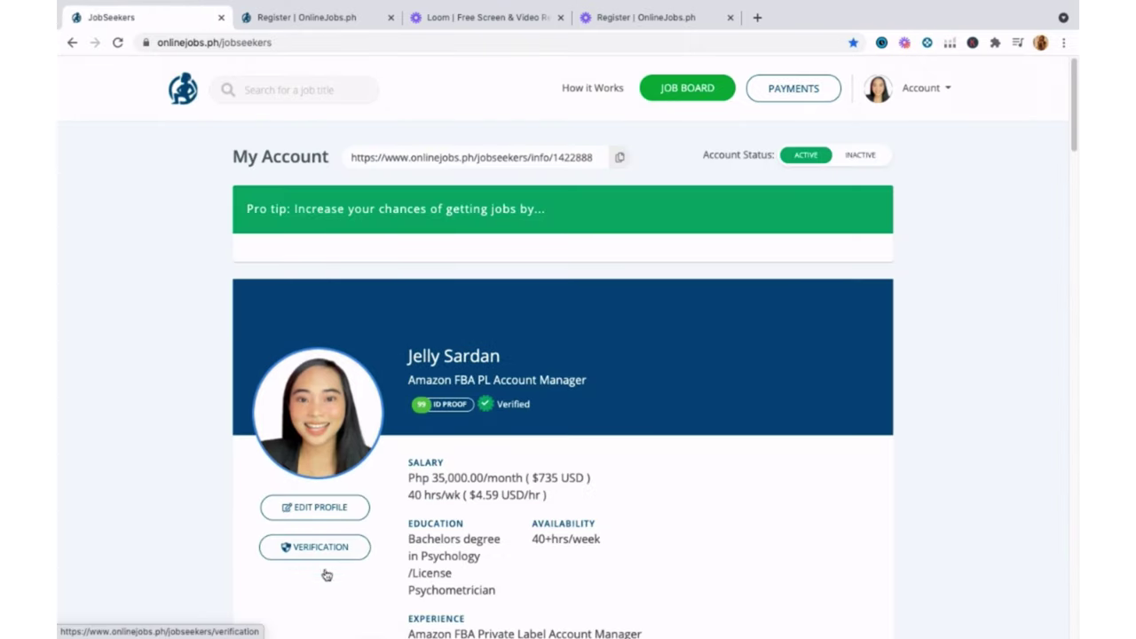
pyautogui.scroll(-5, 362, 507)
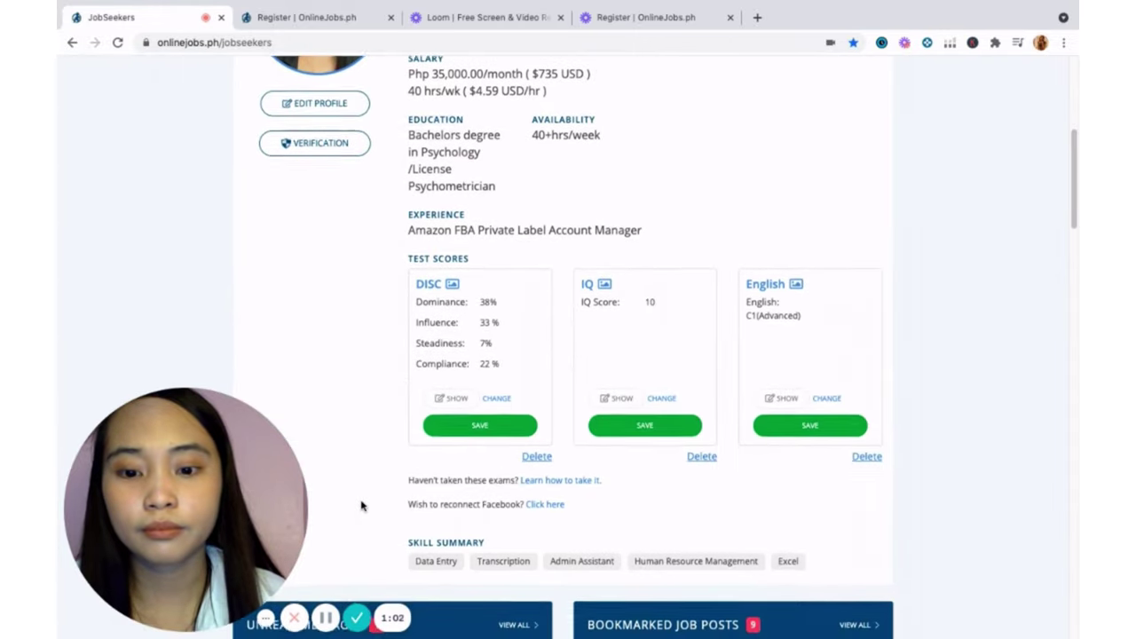
pyautogui.scroll(-6, 362, 507)
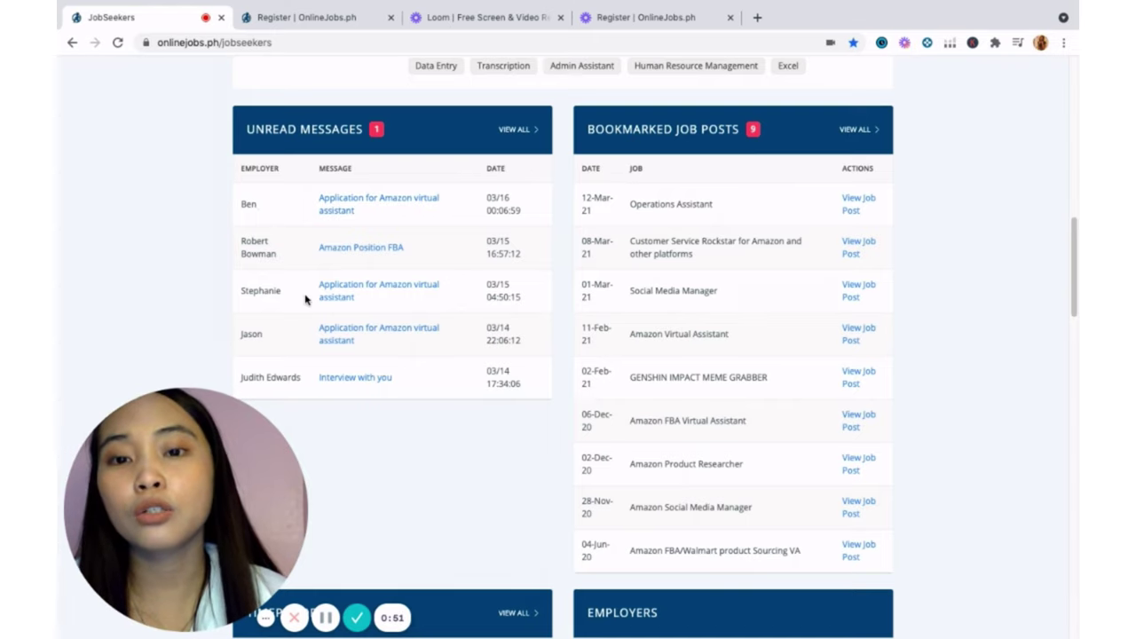
pyautogui.scroll(1, 301, 305)
pyautogui.scroll(2, 301, 305)
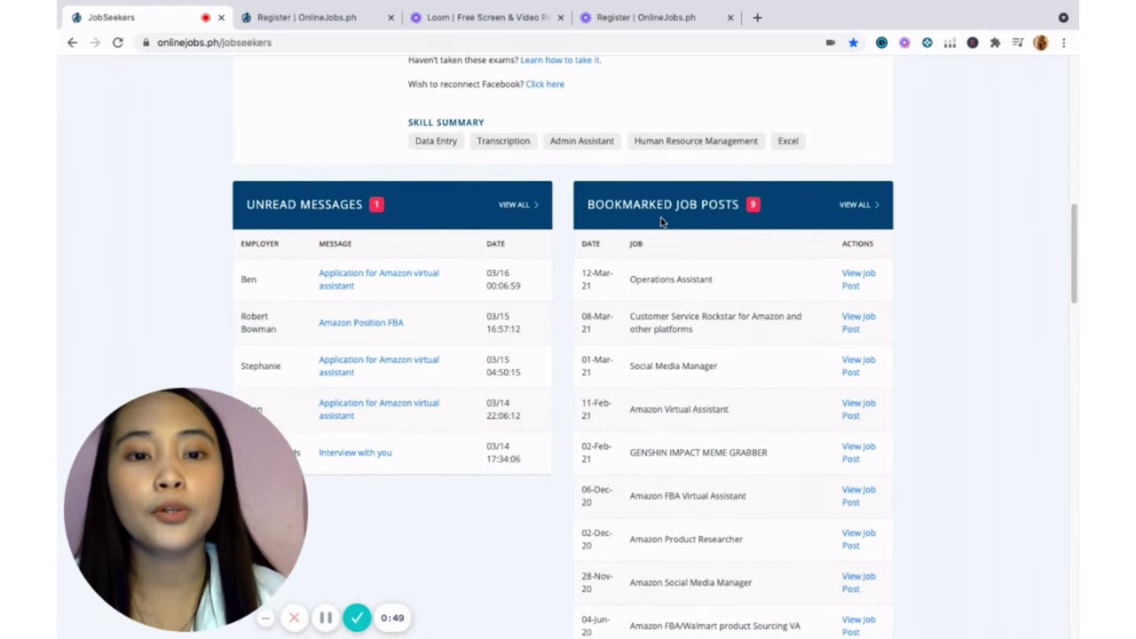
pyautogui.scroll(1, 659, 226)
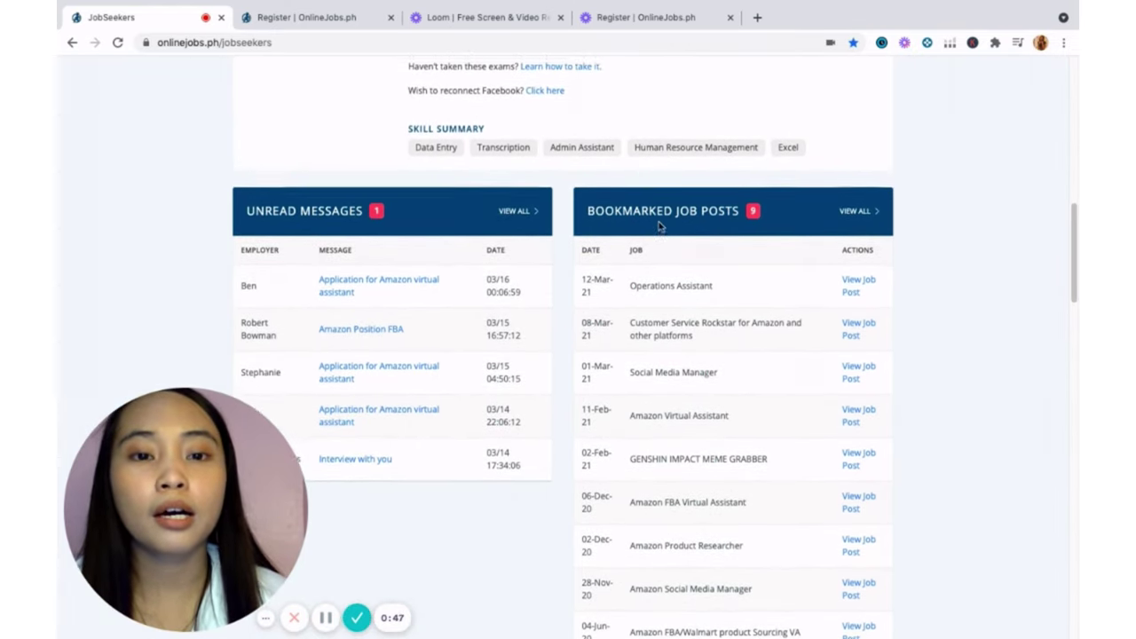
pyautogui.scroll(10, 658, 226)
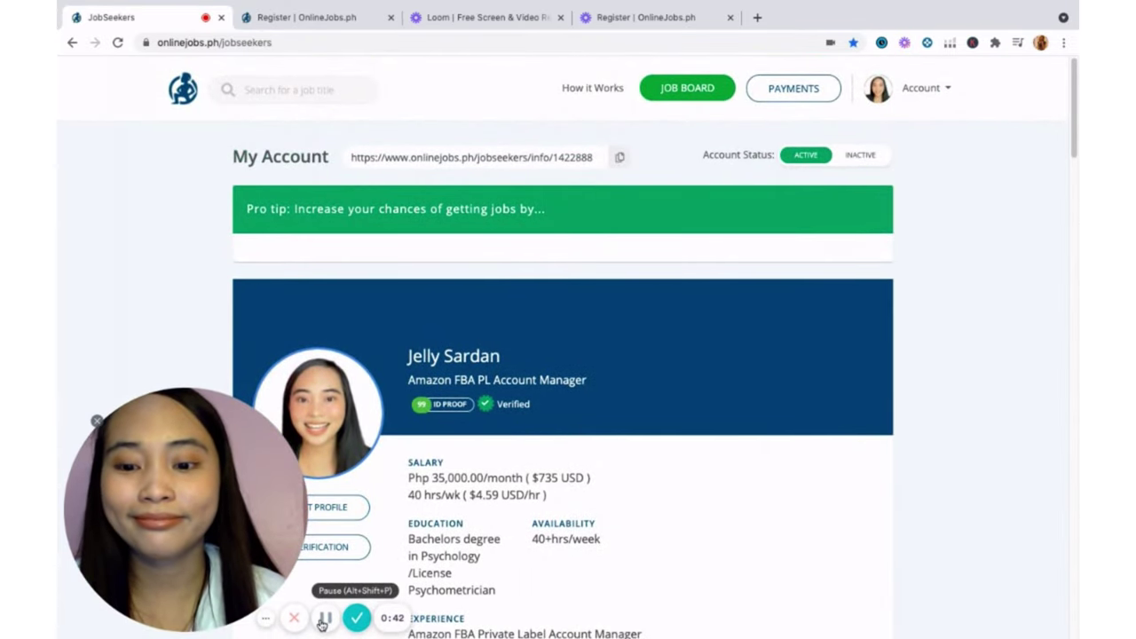
pyautogui.scroll(-6, 464, 387)
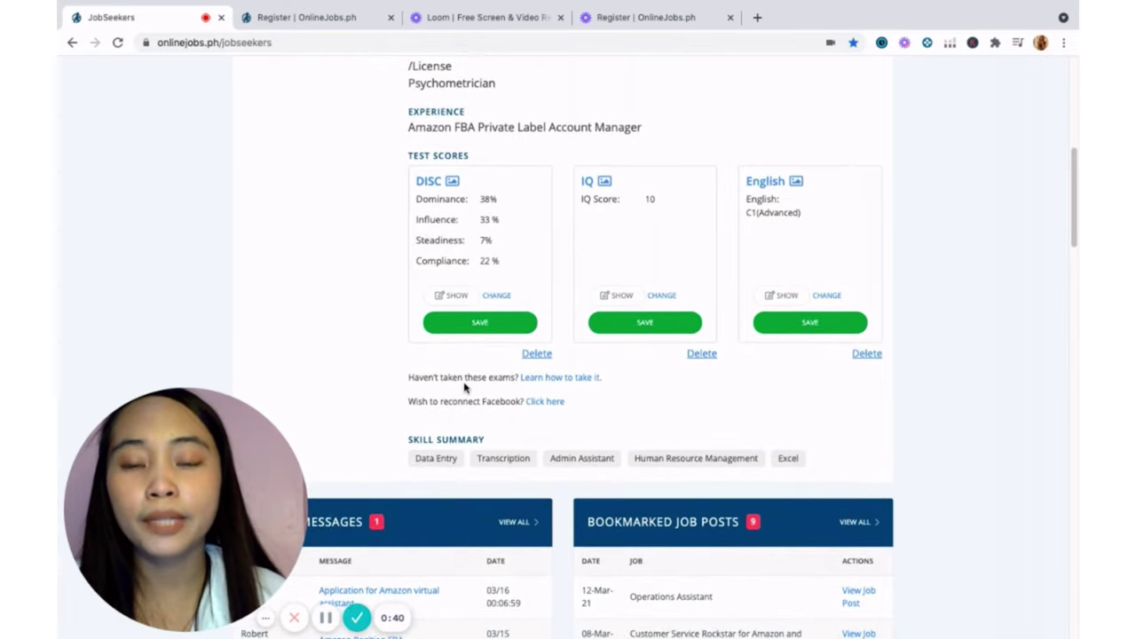
pyautogui.scroll(-1, 464, 387)
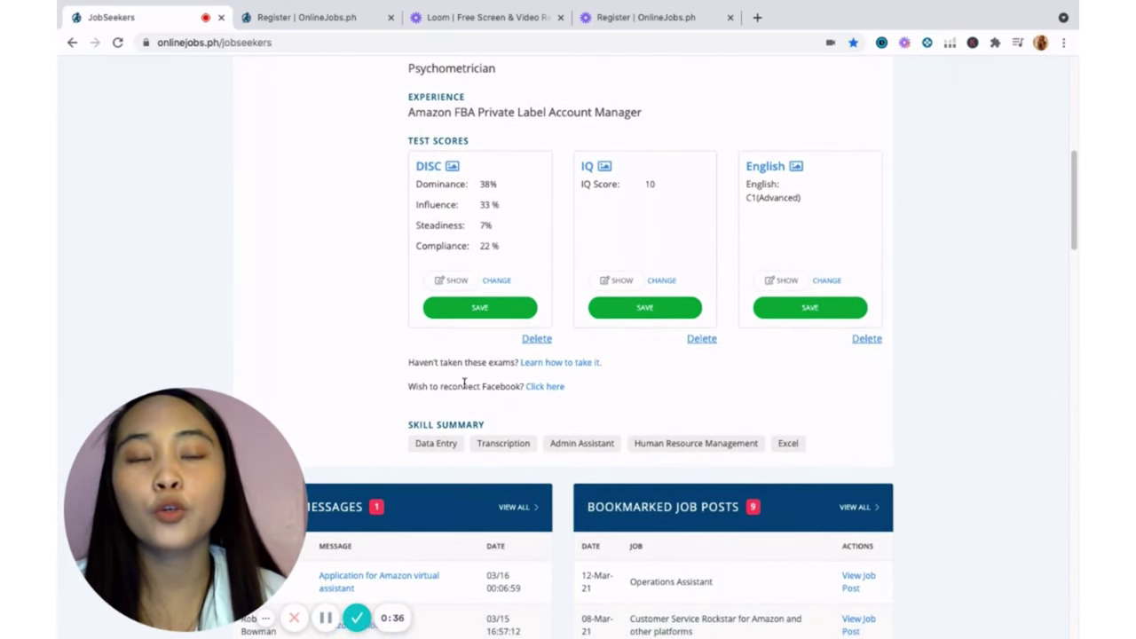
pyautogui.scroll(-1, 464, 384)
pyautogui.scroll(-3, 464, 385)
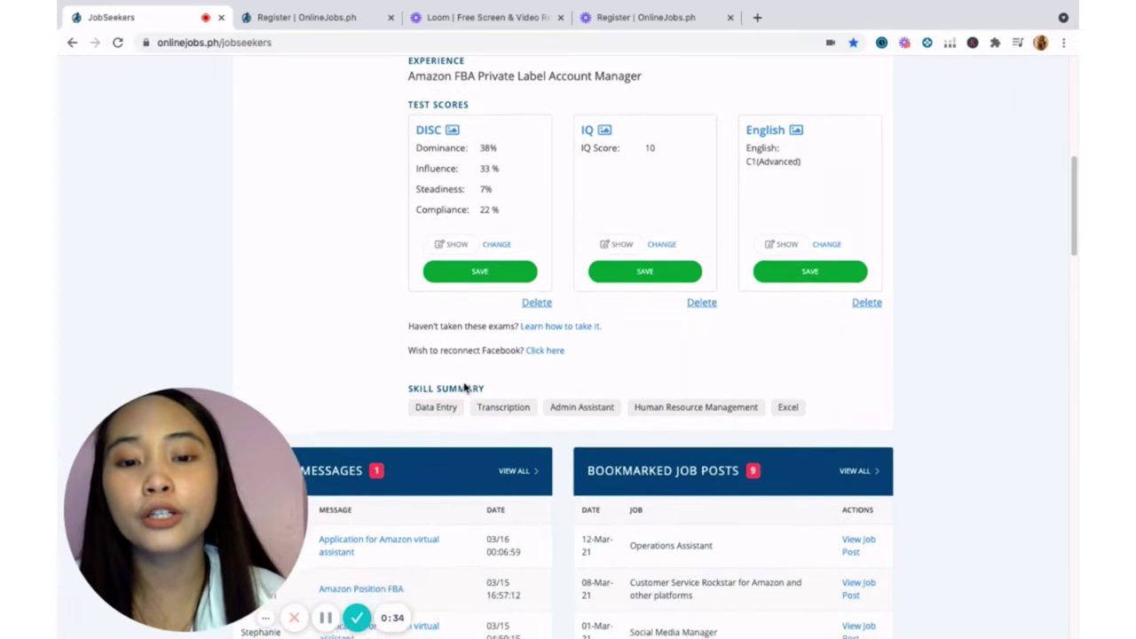
pyautogui.scroll(-6, 464, 387)
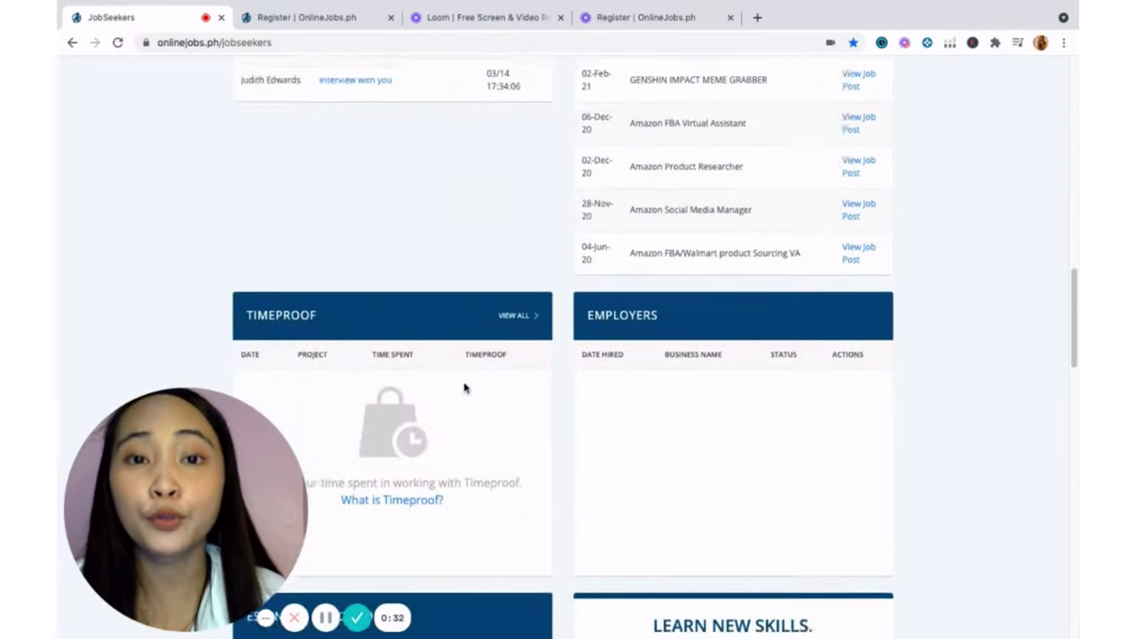
pyautogui.scroll(-1, 311, 274)
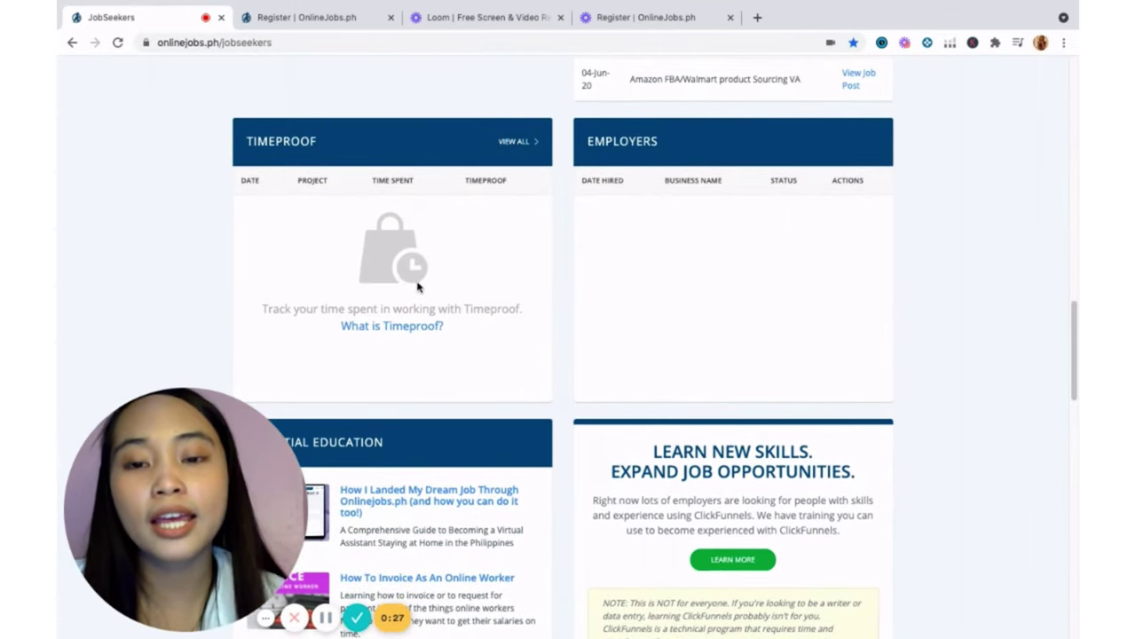
pyautogui.scroll(1, 432, 272)
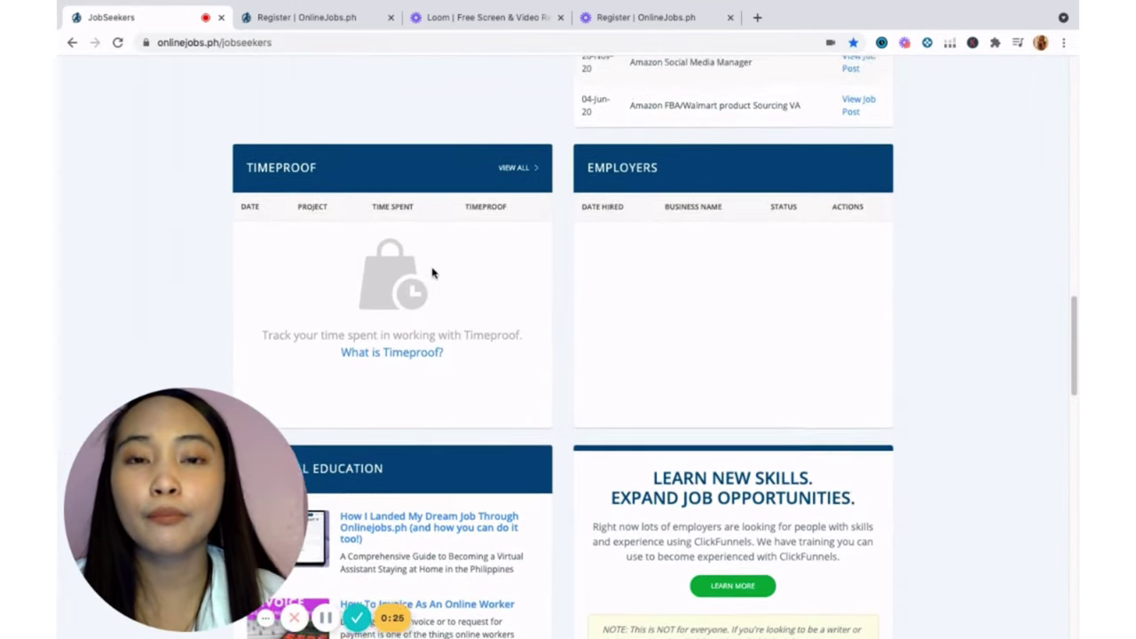
pyautogui.scroll(15, 433, 273)
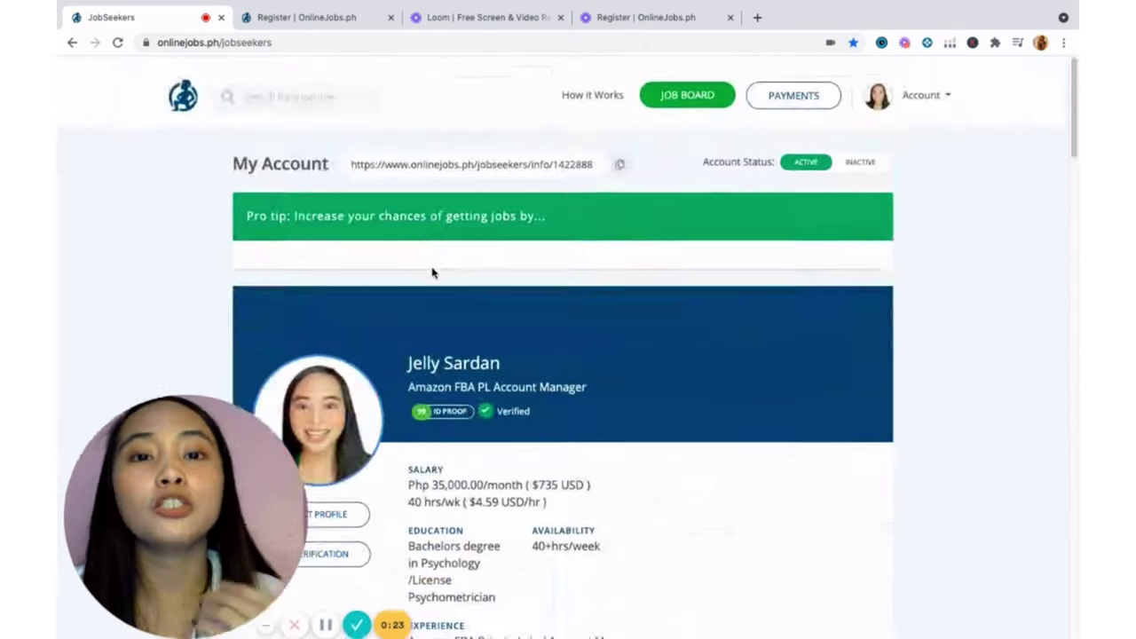